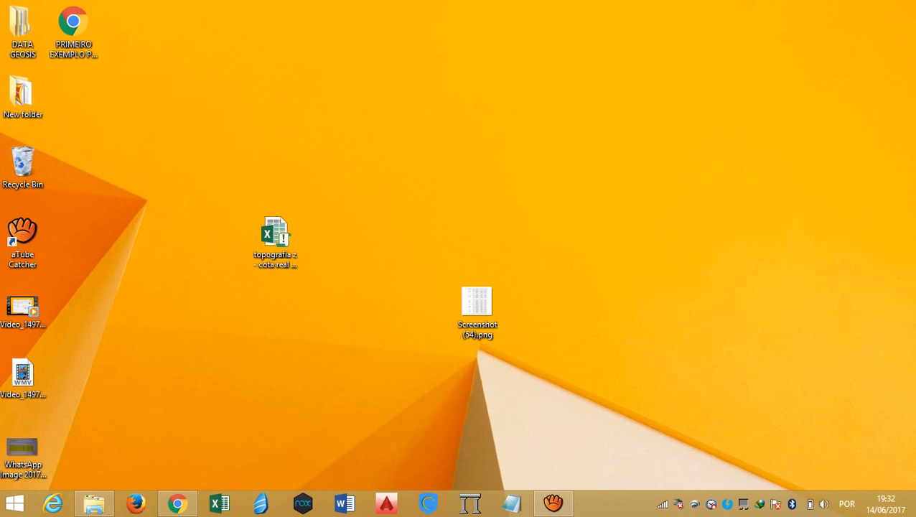
View the survey field data table in Screenshot (54).png, leaving the image minimized
double_click(478, 309)
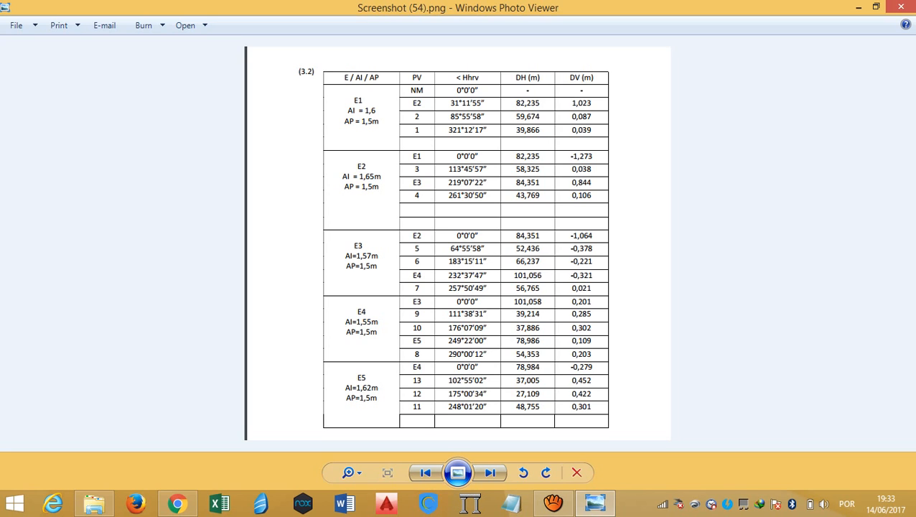
left_click(859, 6)
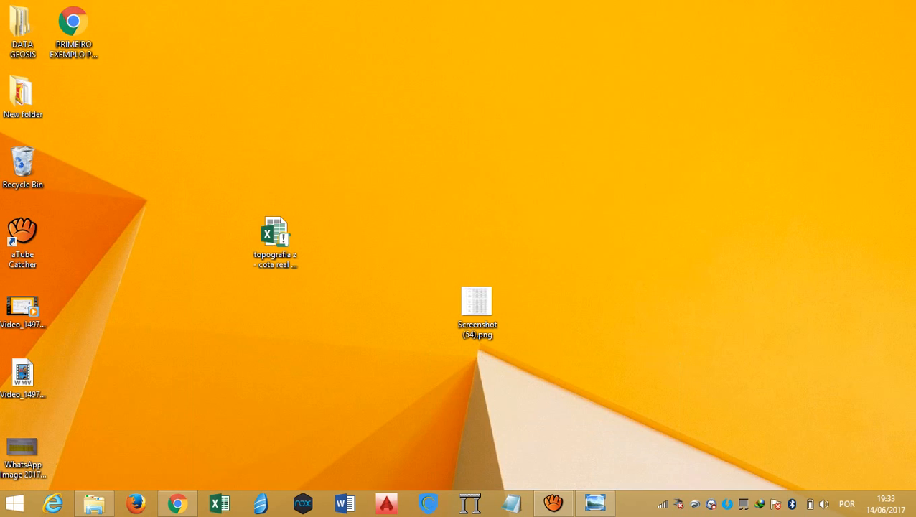
Open the "topografia z - cota real" workbook from the desktop and enter its ESTAÇÃO TOTAL module
double_click(275, 239)
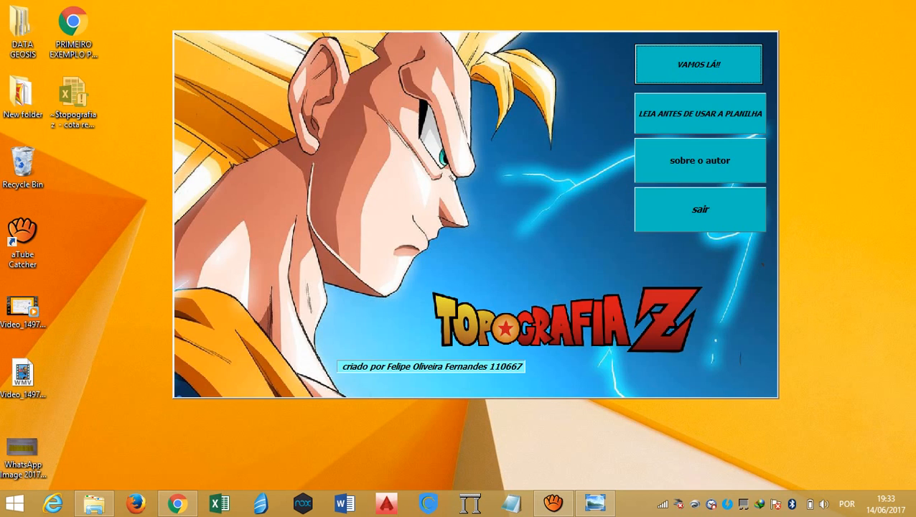
left_click(698, 65)
left_click(577, 300)
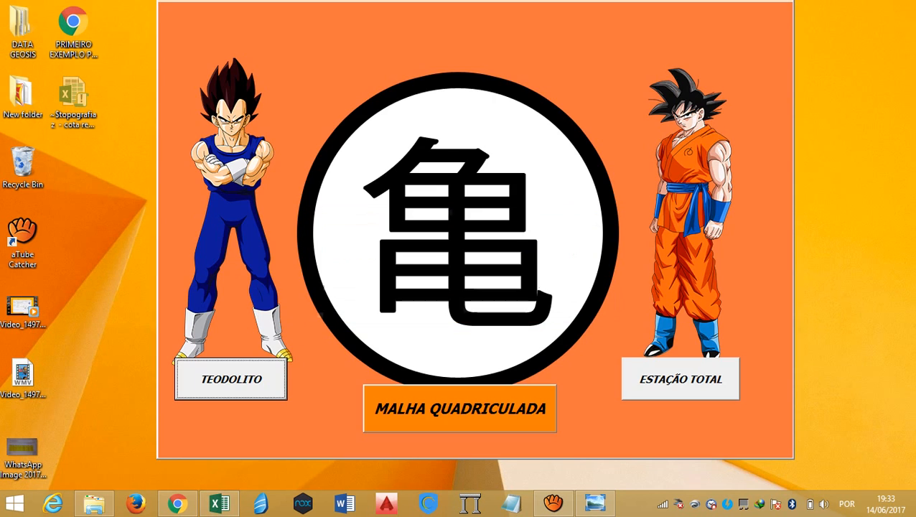
left_click(681, 380)
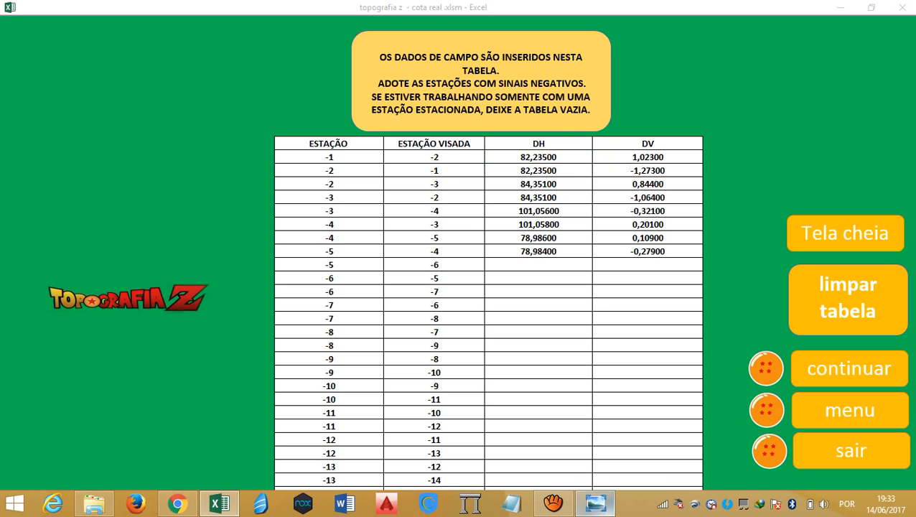
Compare the first row's ESTAÇÃO, ESTAÇÃO VISADA, DH and DV entries with the E1 readings in the field data image
left_click(595, 503)
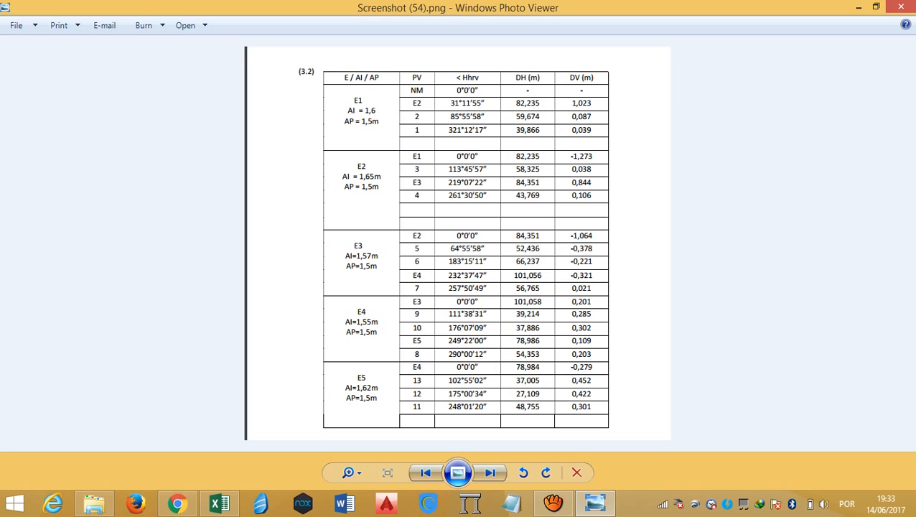
mouse_move(595, 502)
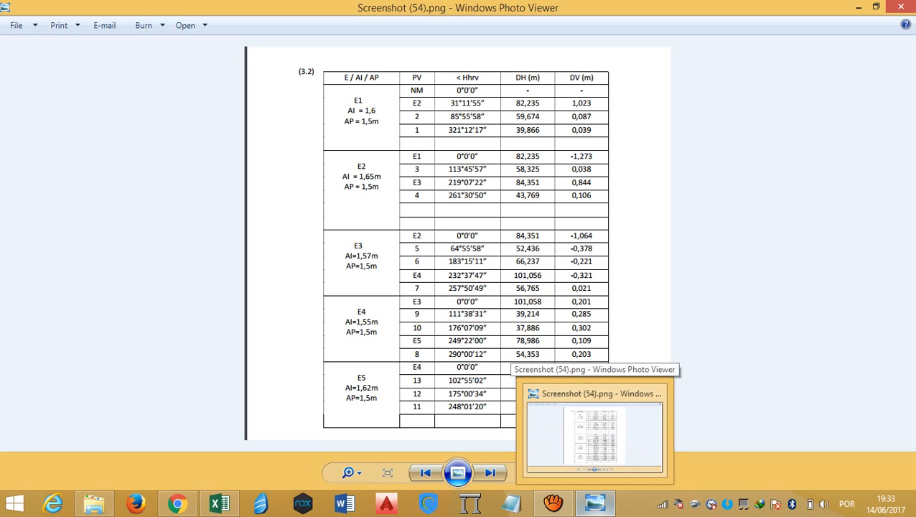
left_click(595, 503)
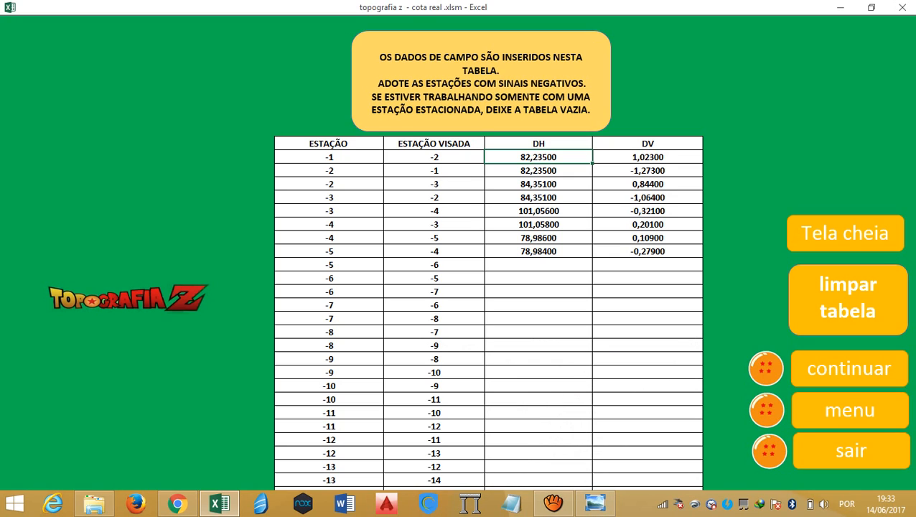
key("Left")
key("Left")
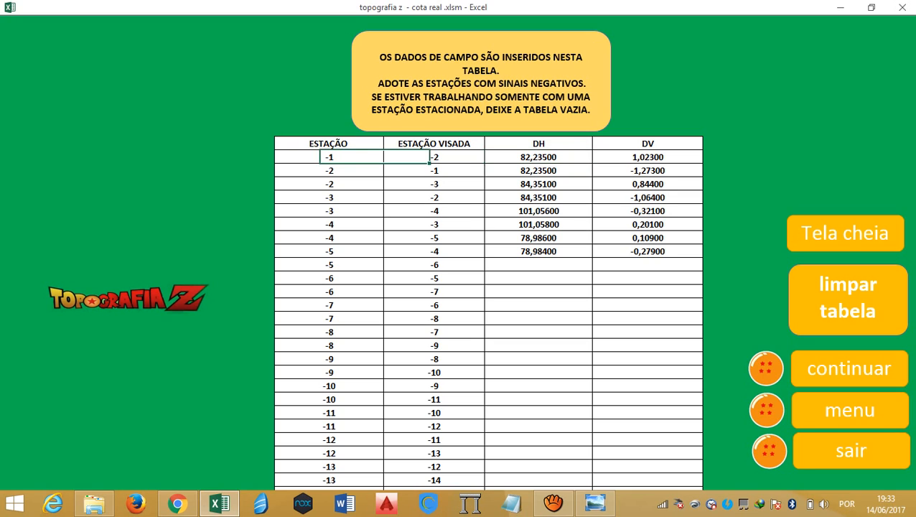
key("Right")
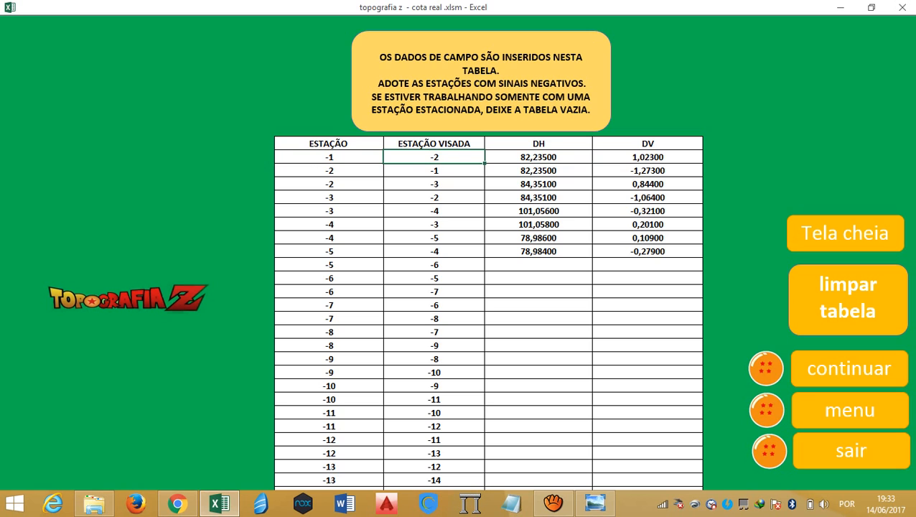
key("Right")
key("Right")
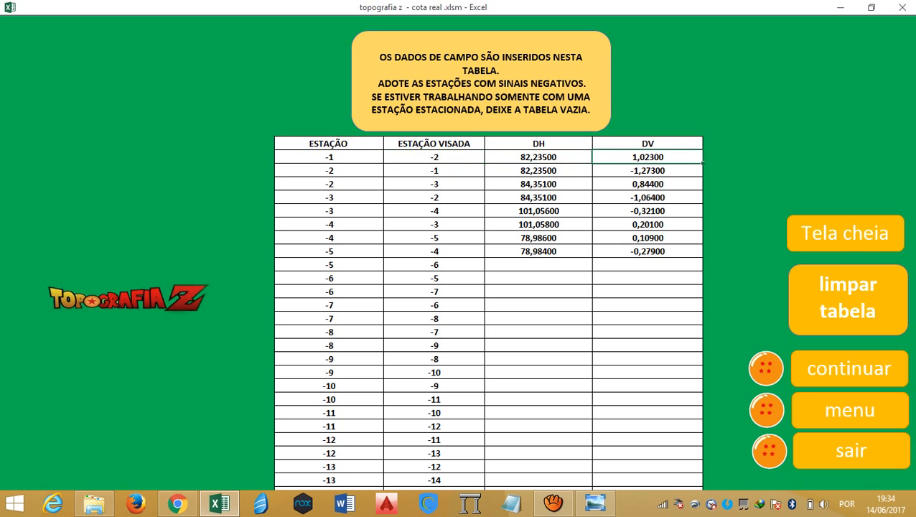
Shrink the field data image to a smaller window and recheck the first row's station and sighted station against it
left_click(594, 502)
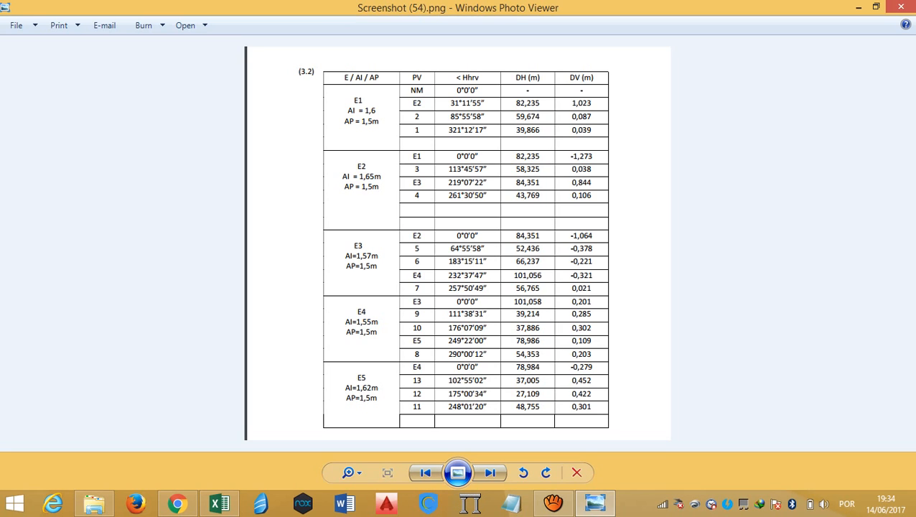
left_click(876, 6)
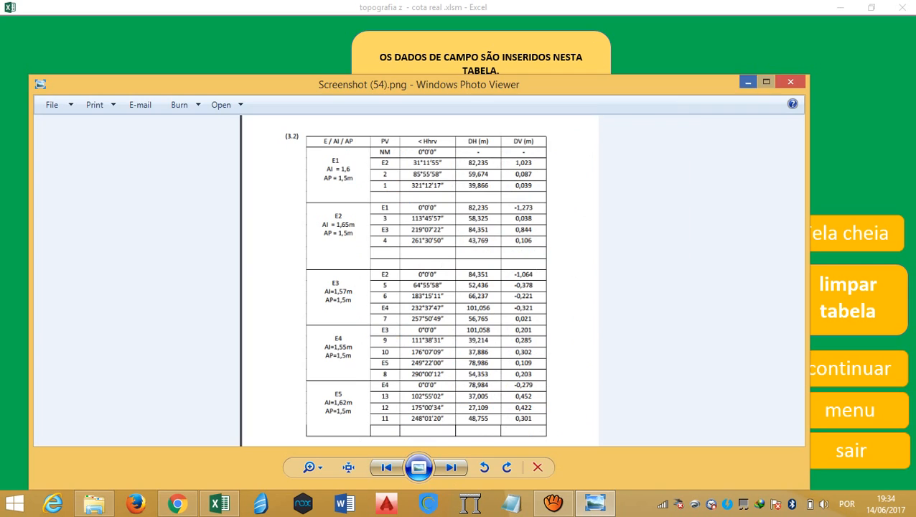
left_click(752, 82)
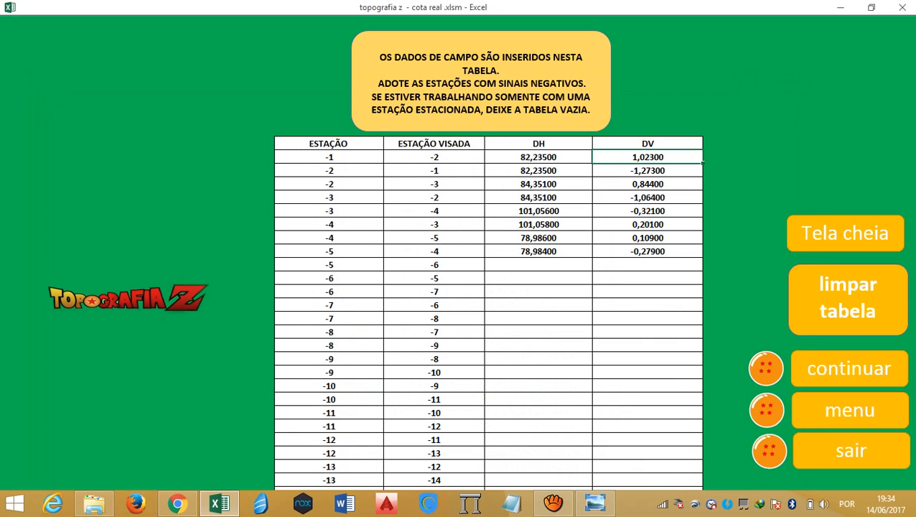
left_click(594, 503)
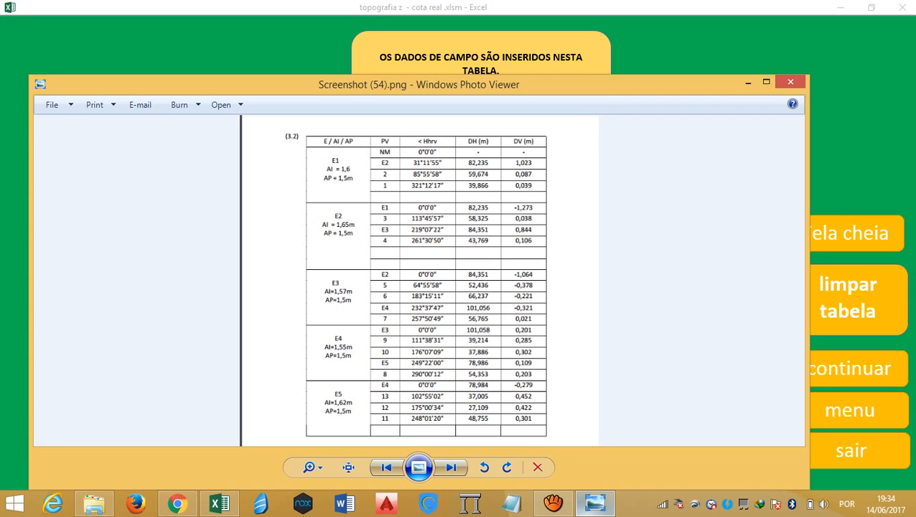
left_click(595, 503)
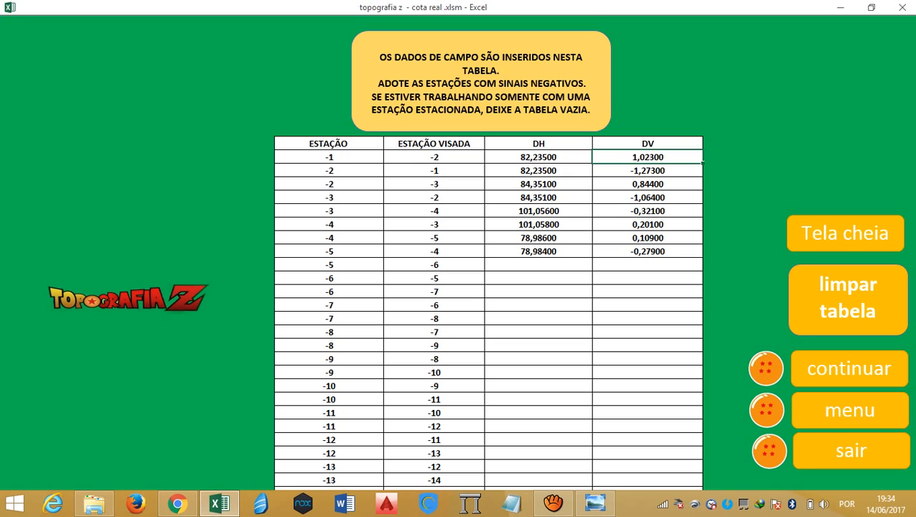
left_click(435, 158)
left_click(329, 158)
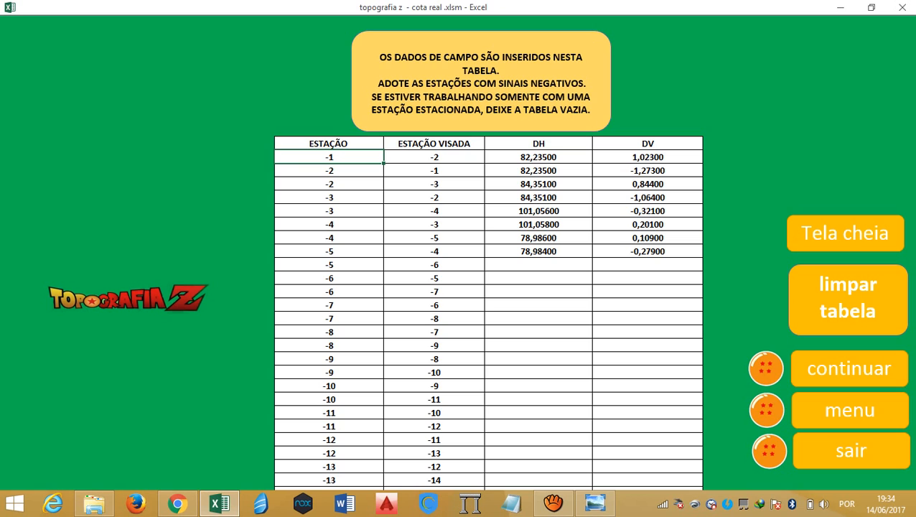
Continue to the occupied stations table and review station -1's <HRV, AI and AP cells, plus station -2's <HRV cell
left_click(849, 369)
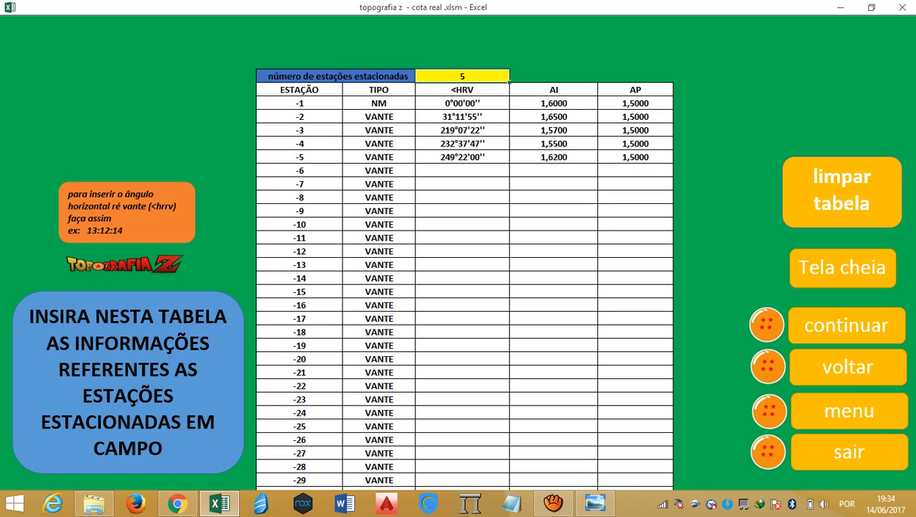
left_click(462, 103)
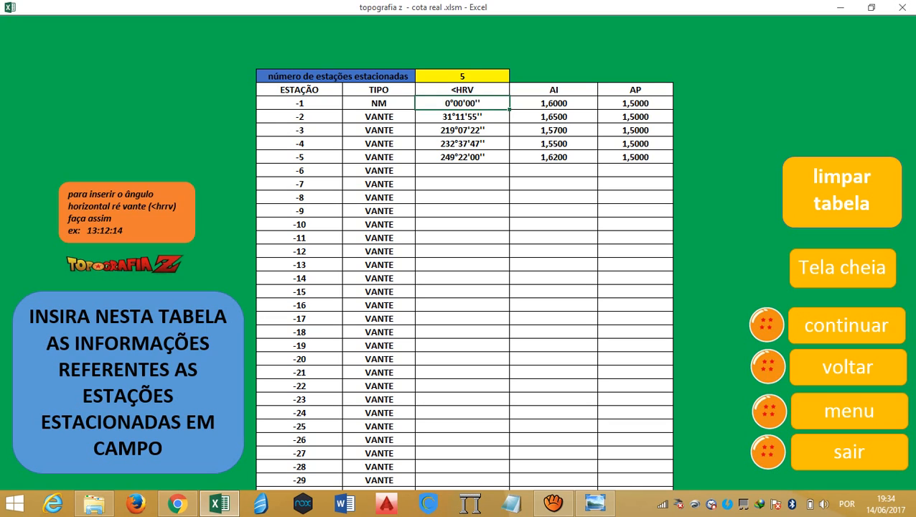
left_click(554, 104)
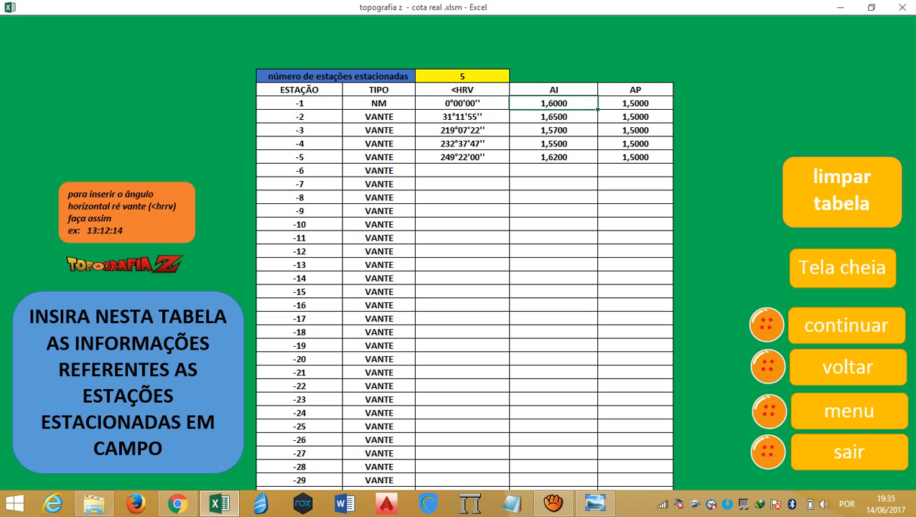
left_click(636, 103)
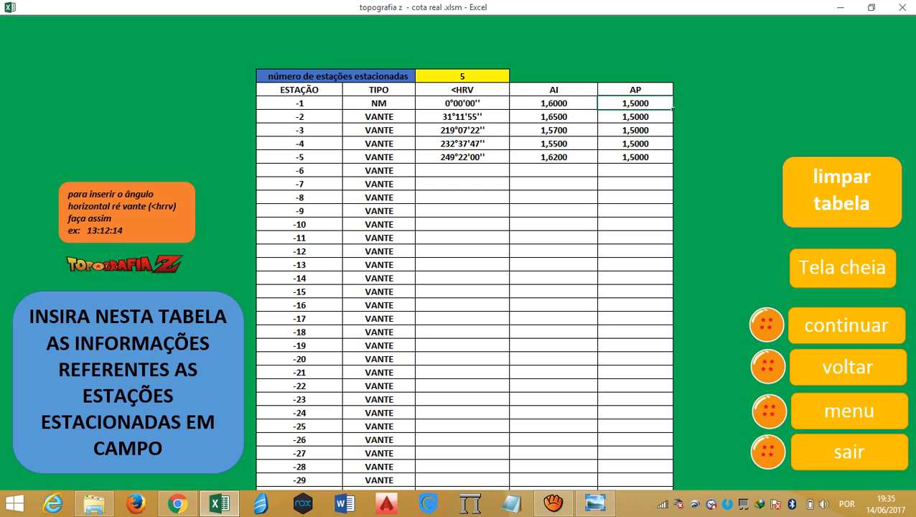
left_click(463, 116)
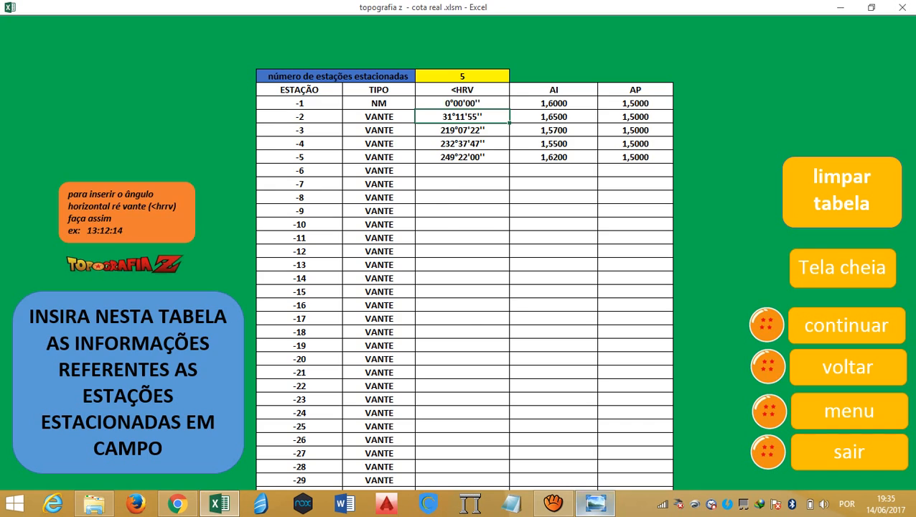
Check the <HRV, AI and AP entries of station -2 and the <HRV angles of stations -3 and -4 against the field data image
left_click(596, 503)
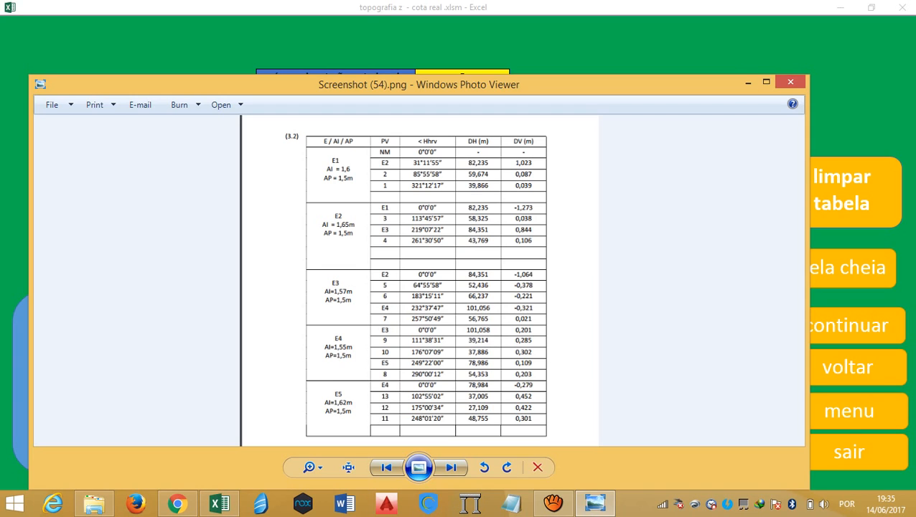
left_click(748, 82)
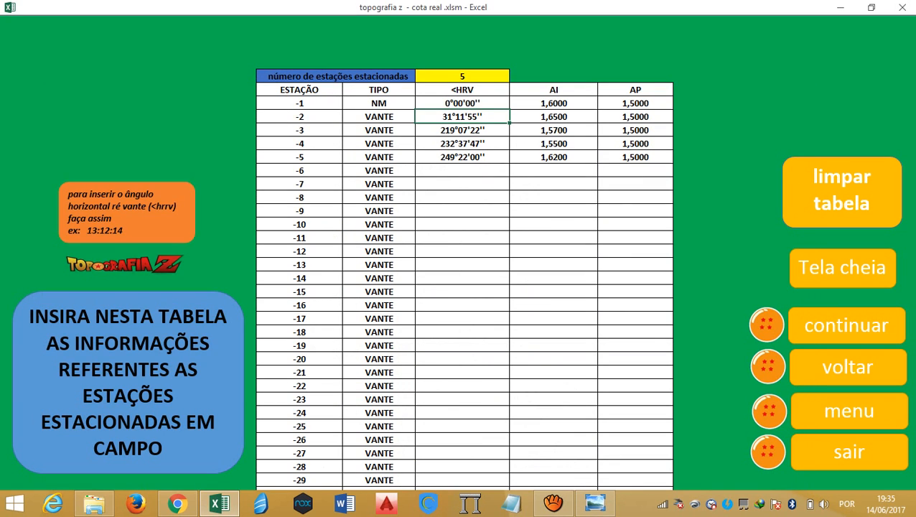
left_click(554, 118)
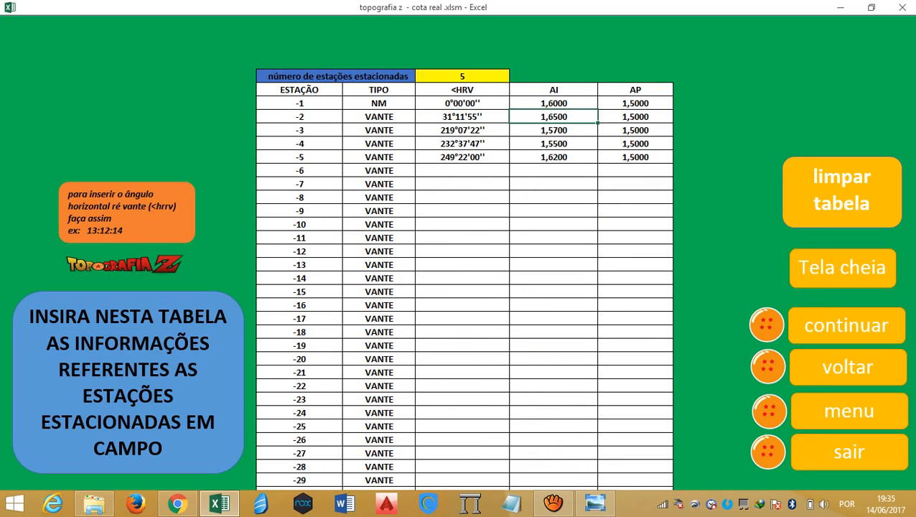
left_click(636, 117)
left_click(463, 131)
left_click(463, 143)
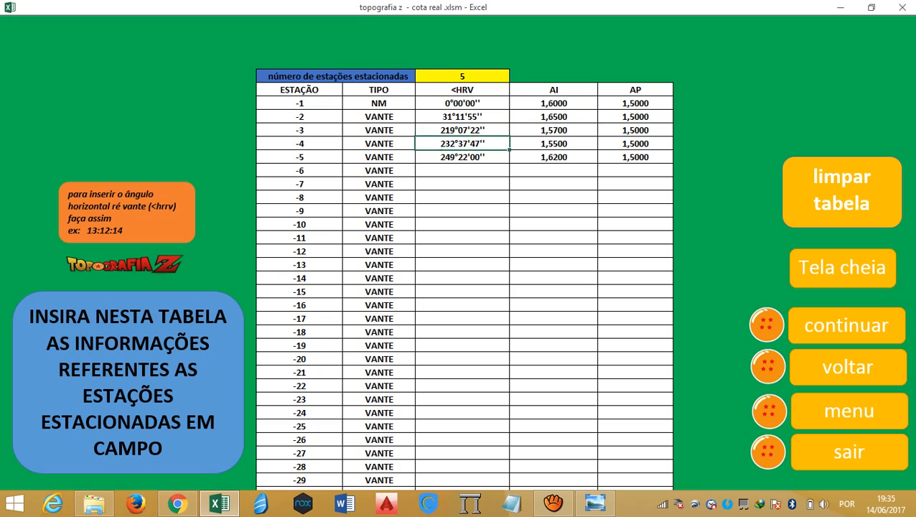
Review station -5's <HRV, AI and AP entries and compare them with the readings in the field data image
left_click(462, 157)
left_click(554, 157)
left_click(635, 158)
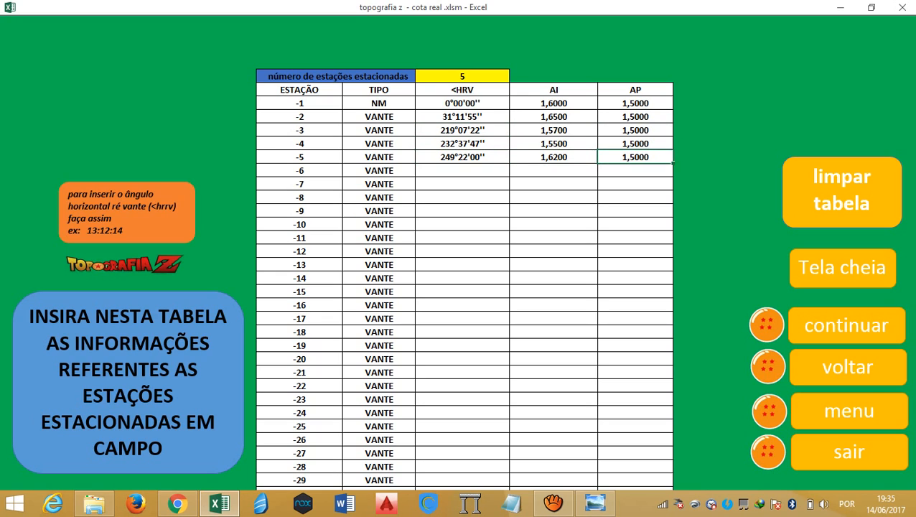
key("Left")
key("Left")
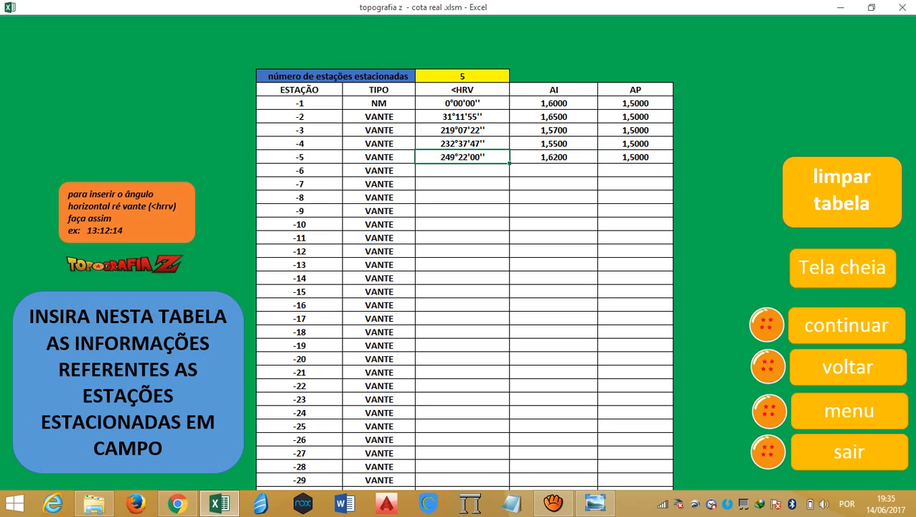
key("Right")
key("Right")
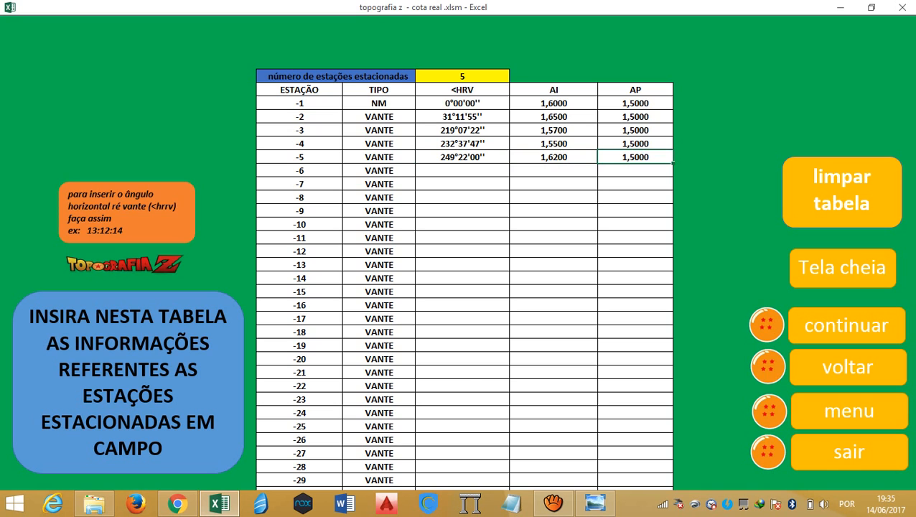
left_click(595, 503)
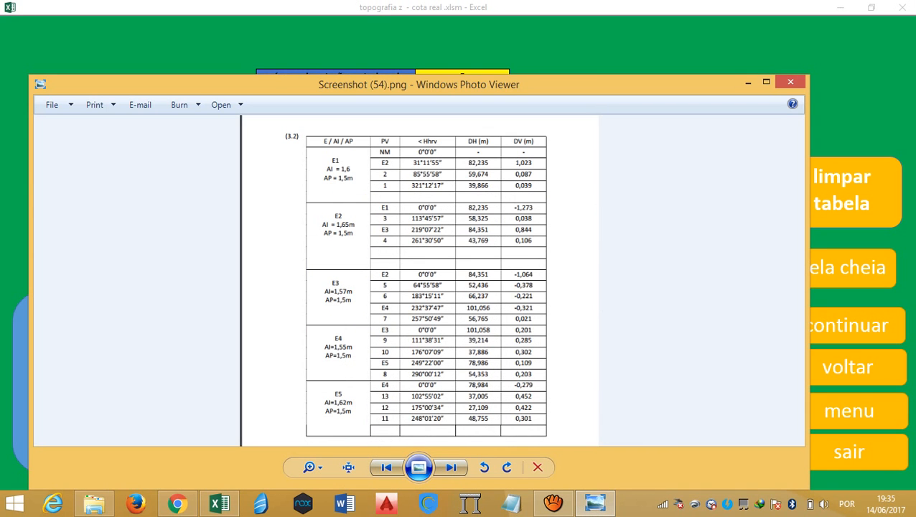
left_click(749, 82)
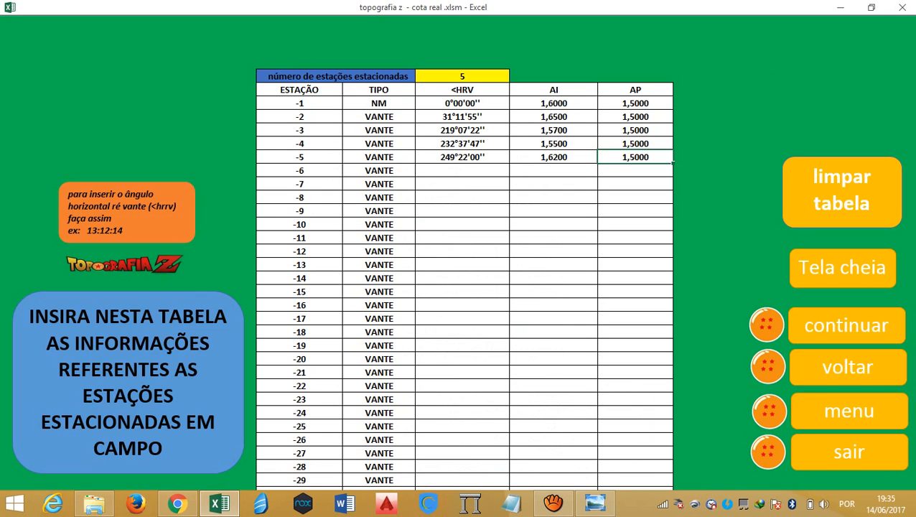
Continue to the radiated points table, review its full range of rows, and bring up the field data image for comparison
left_click(847, 326)
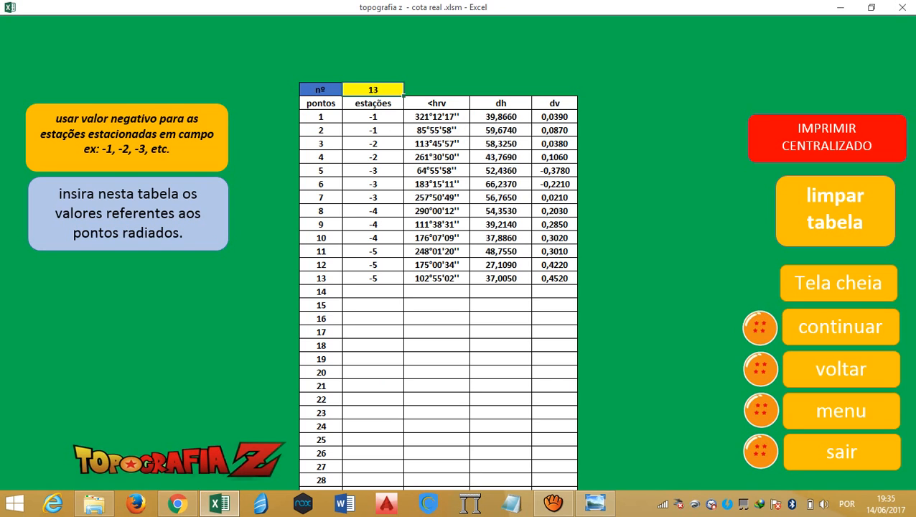
scroll(438, 252, "down", 20)
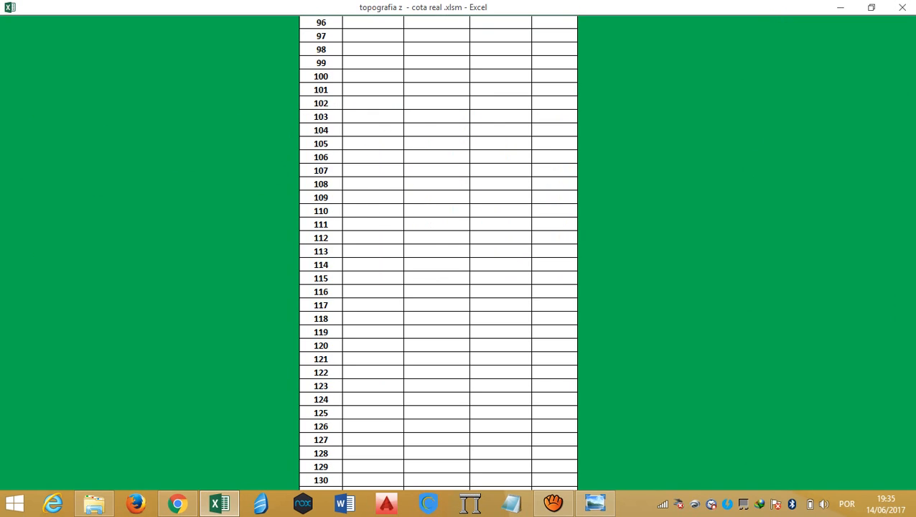
scroll(438, 252, "up", 20)
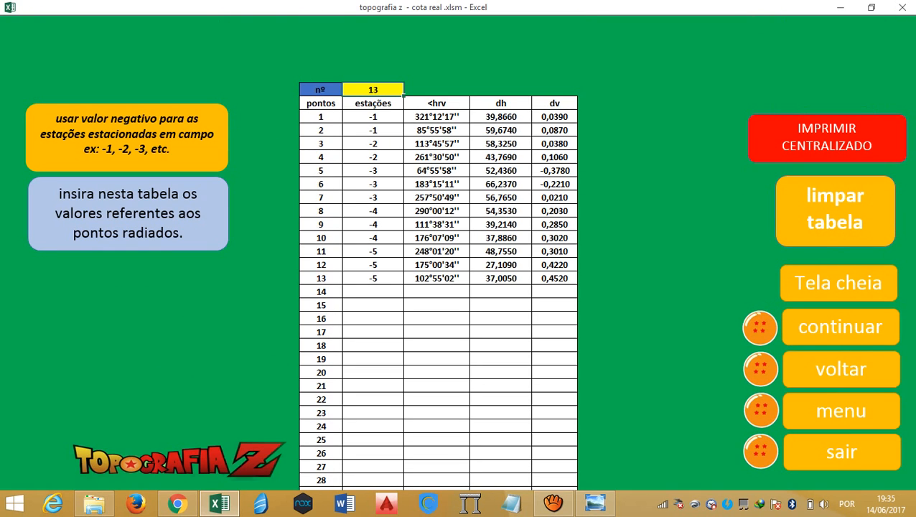
left_click(595, 502)
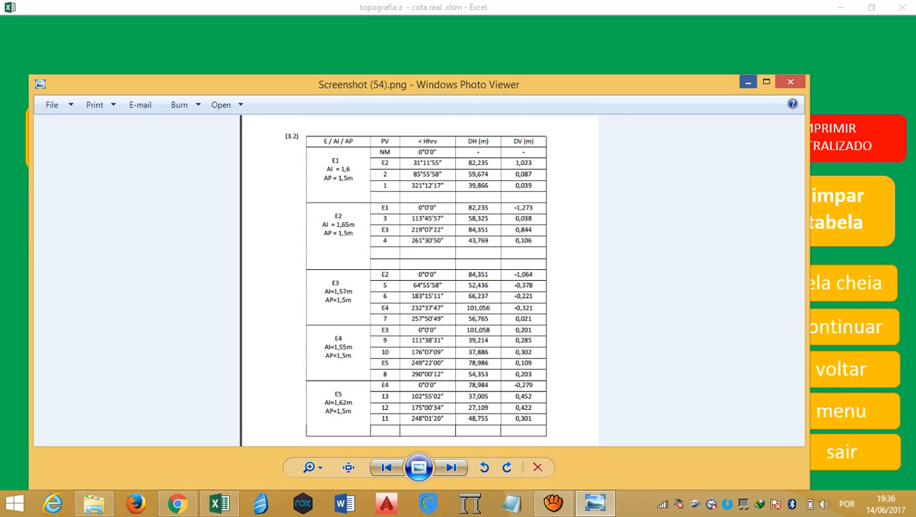
Check the point number and station cells of the radiated points, at points 1 and 10, against the field data image
left_click(749, 82)
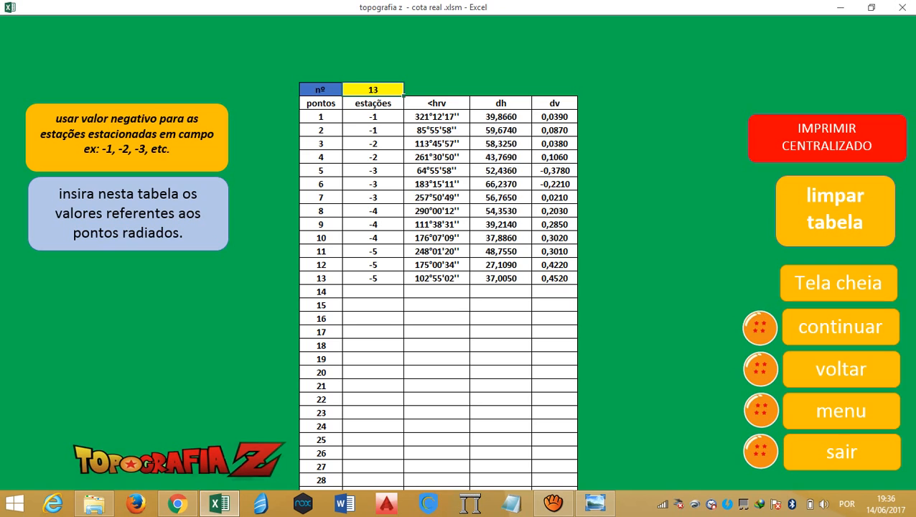
left_click(321, 117)
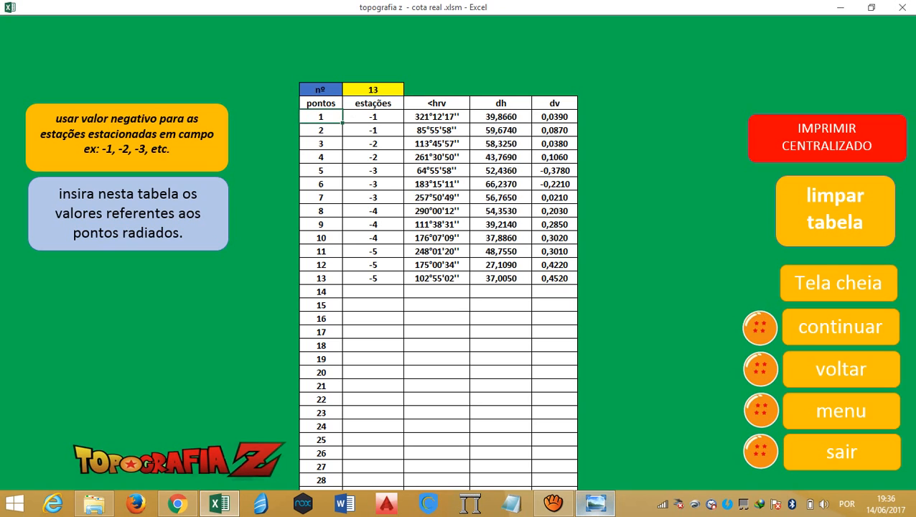
left_click(595, 503)
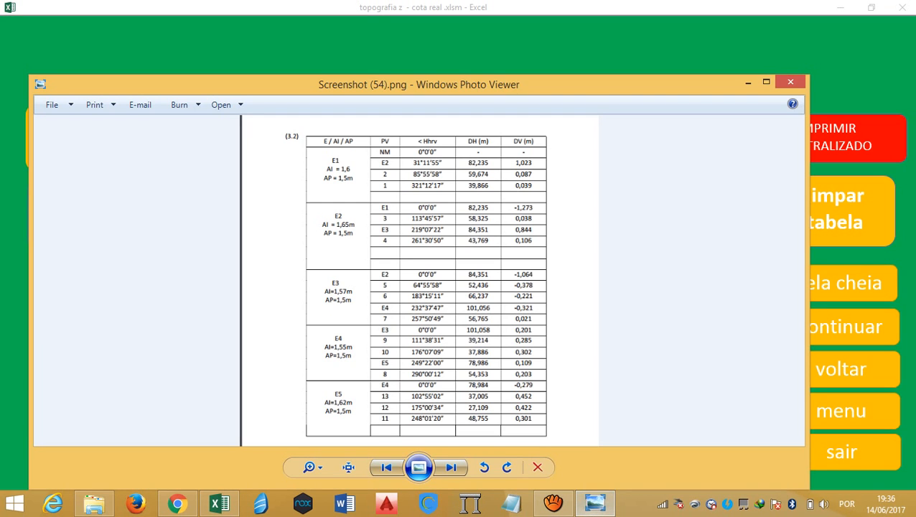
left_click(595, 503)
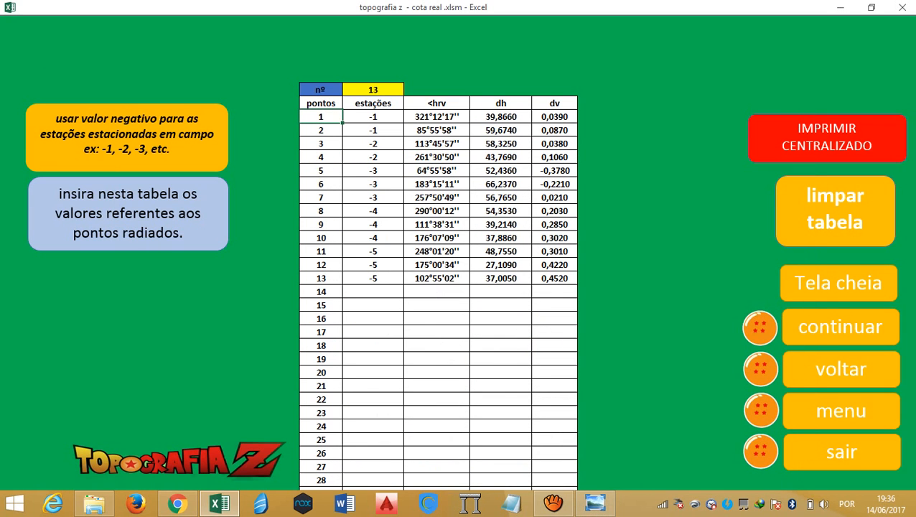
left_click(372, 116)
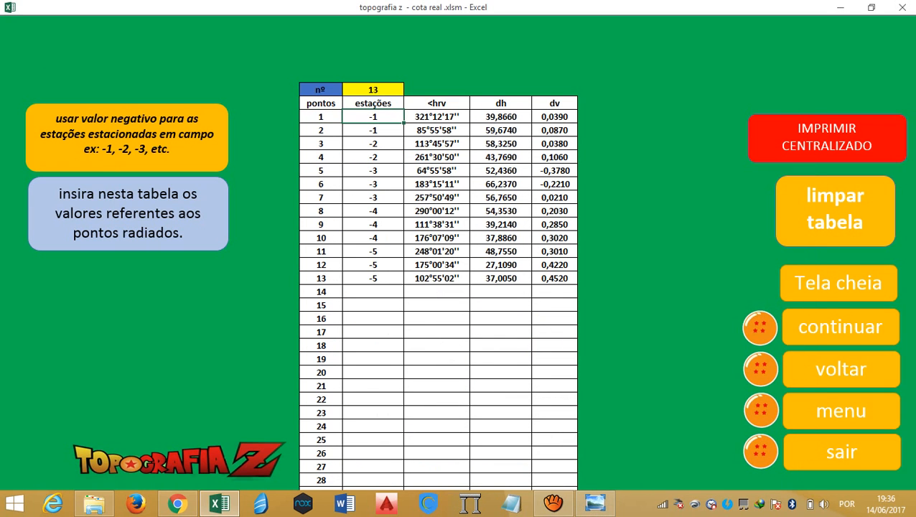
left_click(372, 238)
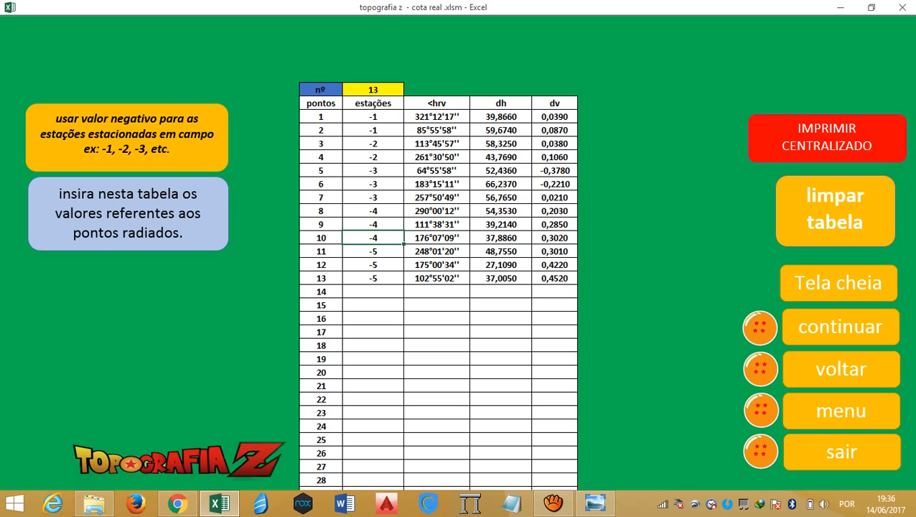
left_click(596, 503)
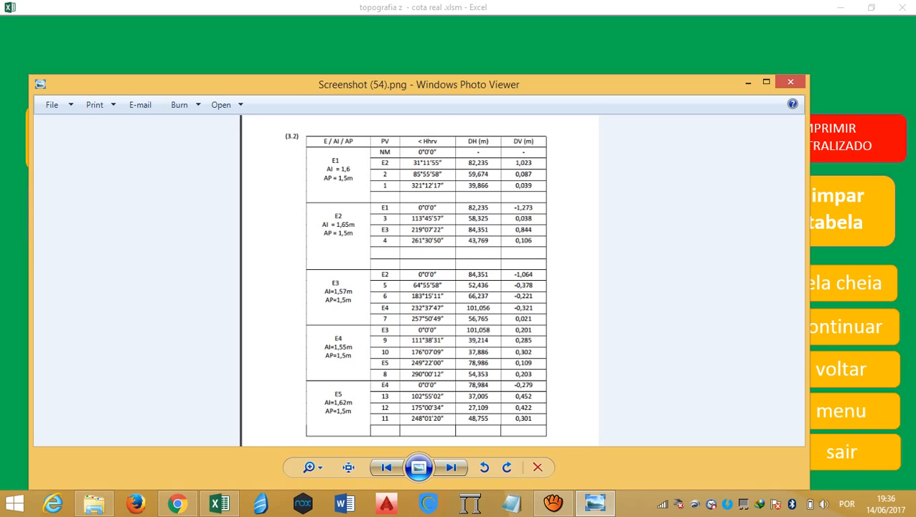
Return to the radiated points table and review point 1's <hrv, dh and dv entries along with the <hrv angles below it
left_click(748, 82)
left_click(437, 117)
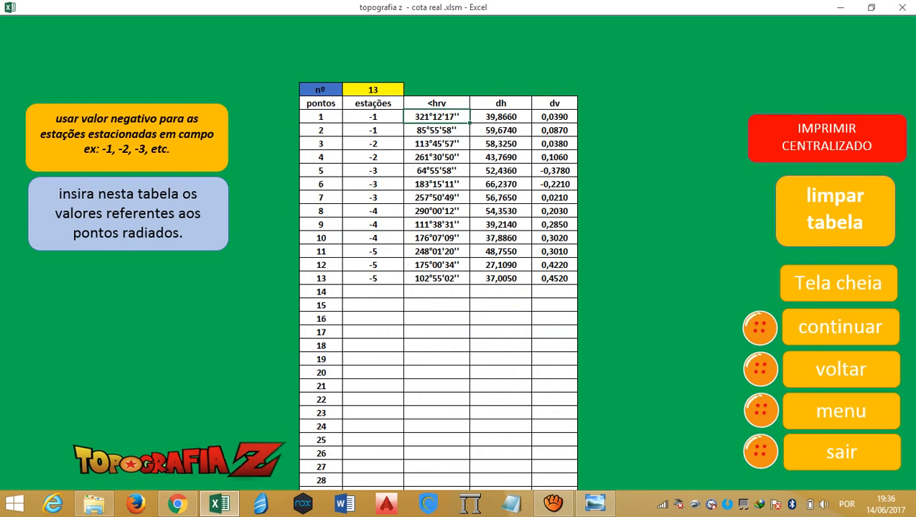
key("Down")
key("Down")
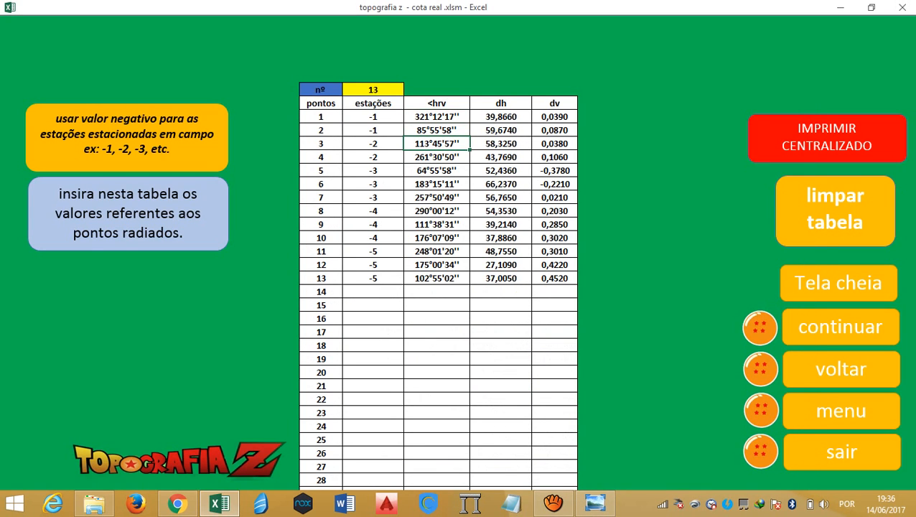
left_click(437, 117)
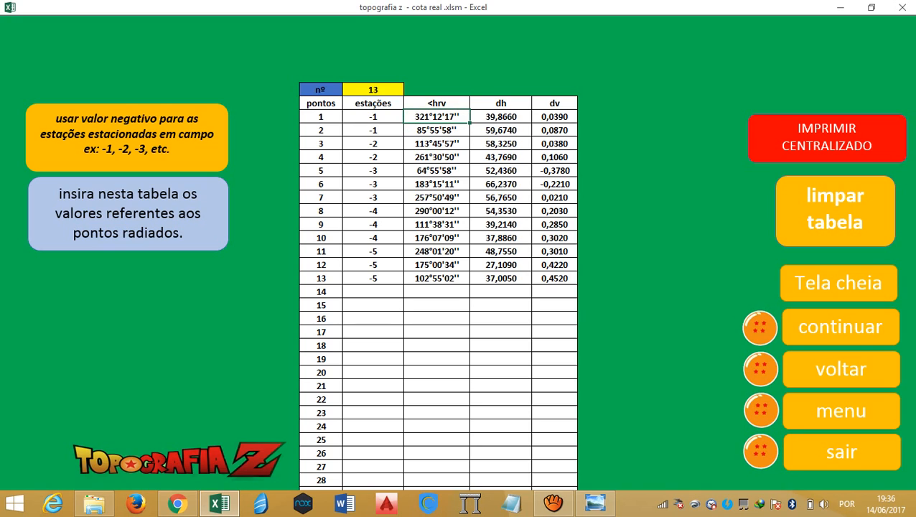
left_click(501, 117)
left_click(554, 117)
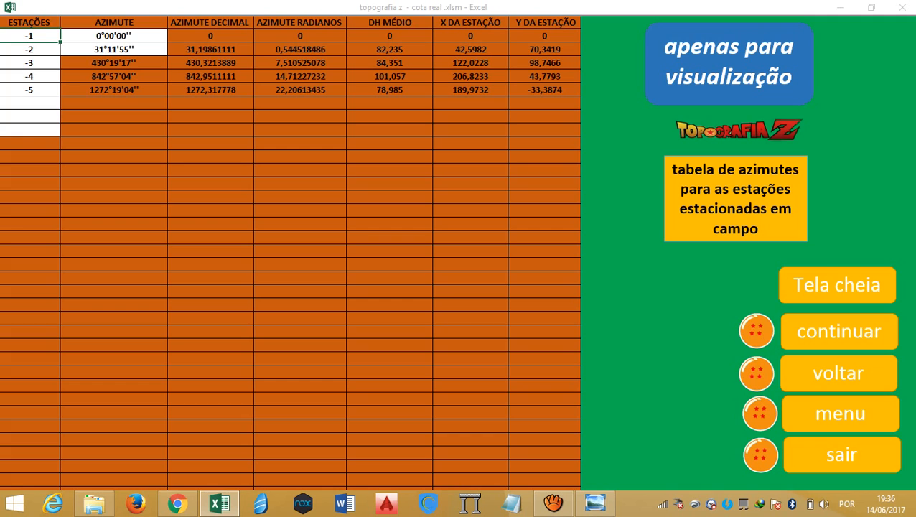
Continue through the radiated points' azimuth table and the combined coordinates table to the sheet with the point order and object drawing
left_click(839, 332)
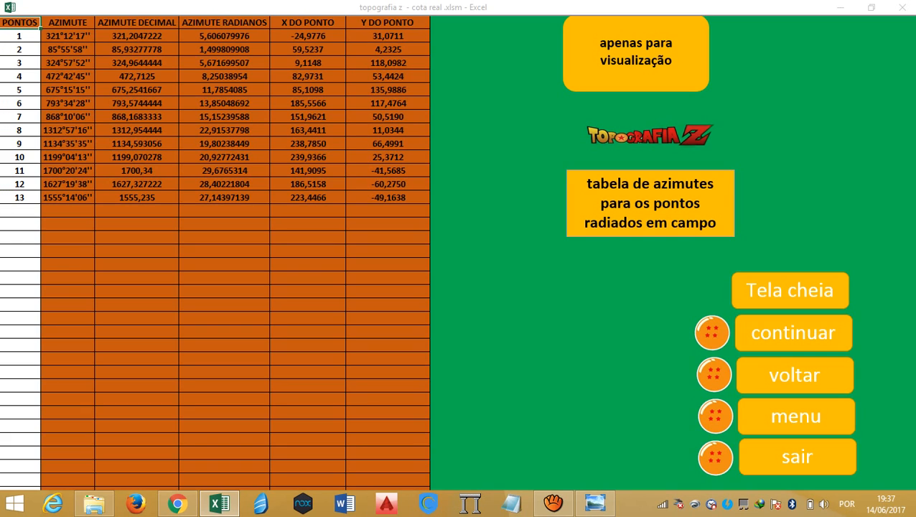
mouse_move(68, 36)
left_mouse_down()
mouse_move(67, 199)
mouse_move(68, 36)
left_mouse_up()
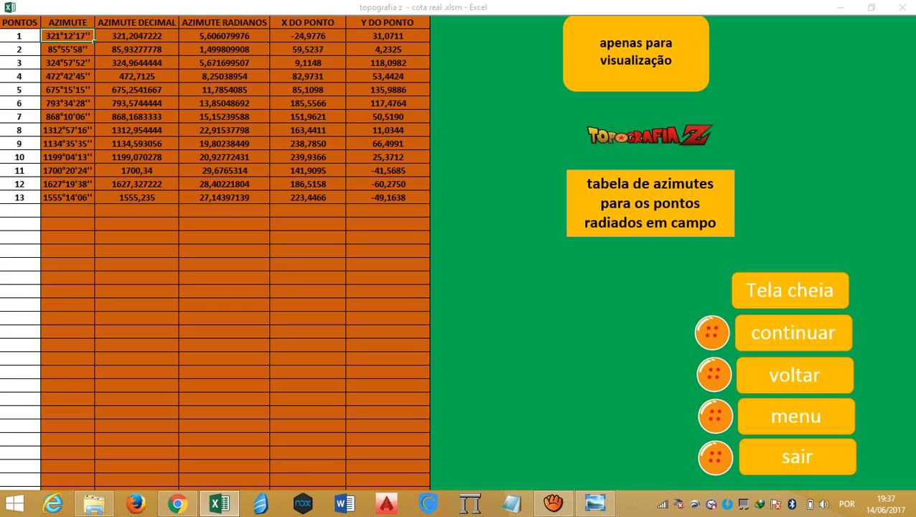
left_click(793, 333)
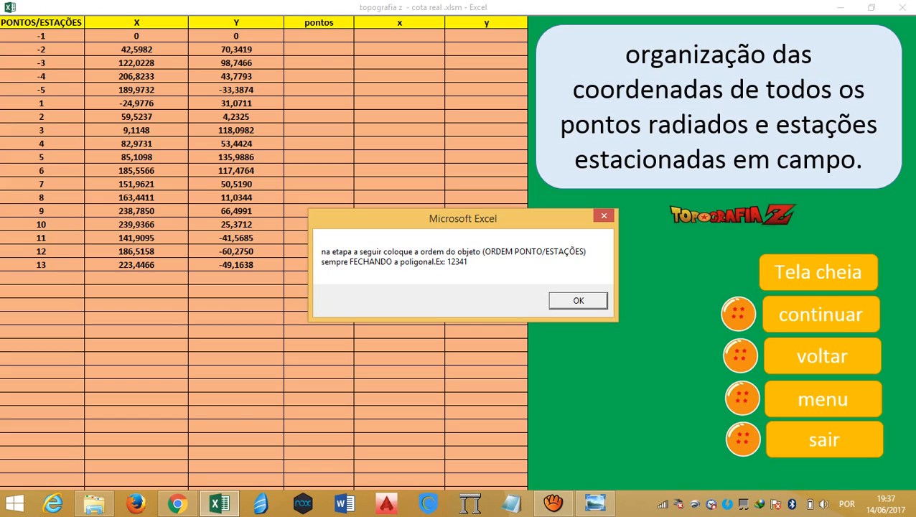
key("Return")
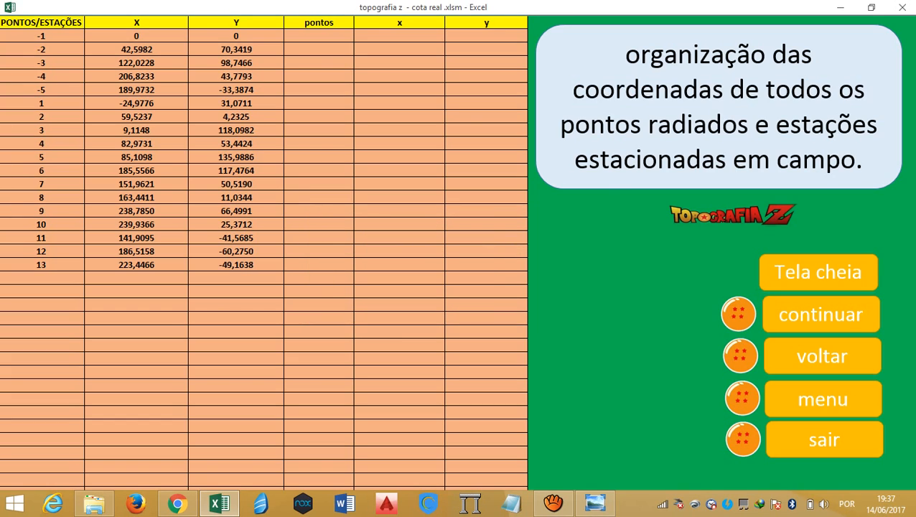
left_click(821, 314)
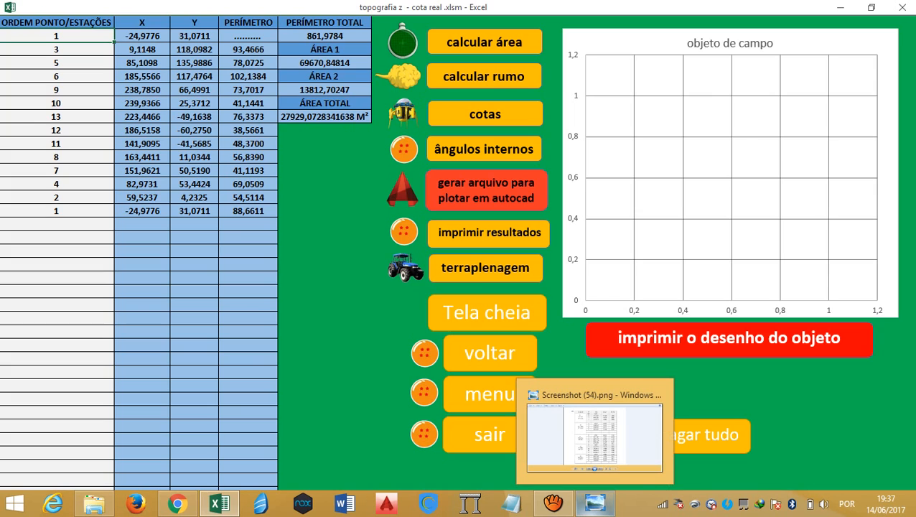
Look up the measured object's point order below the field table in the LISTA 1 PDF in Chrome, and return to the workbook
left_click(595, 504)
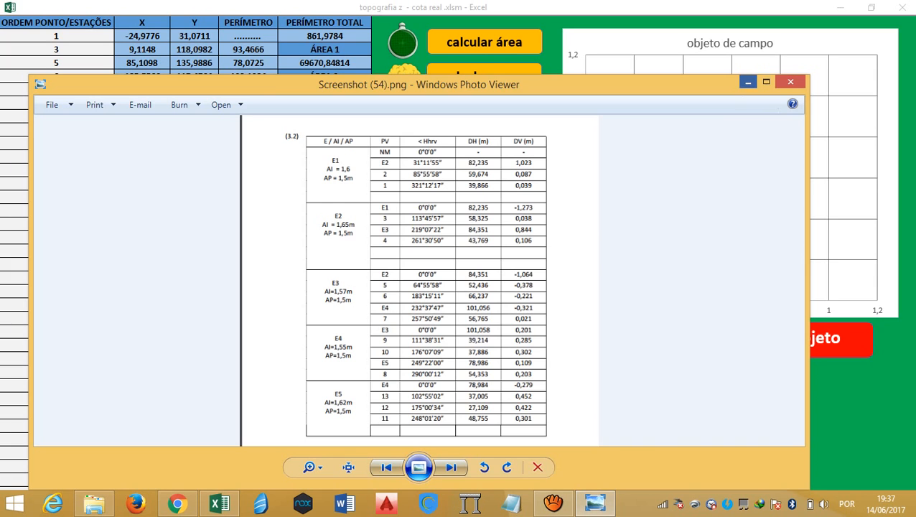
left_click(747, 82)
left_click(177, 504)
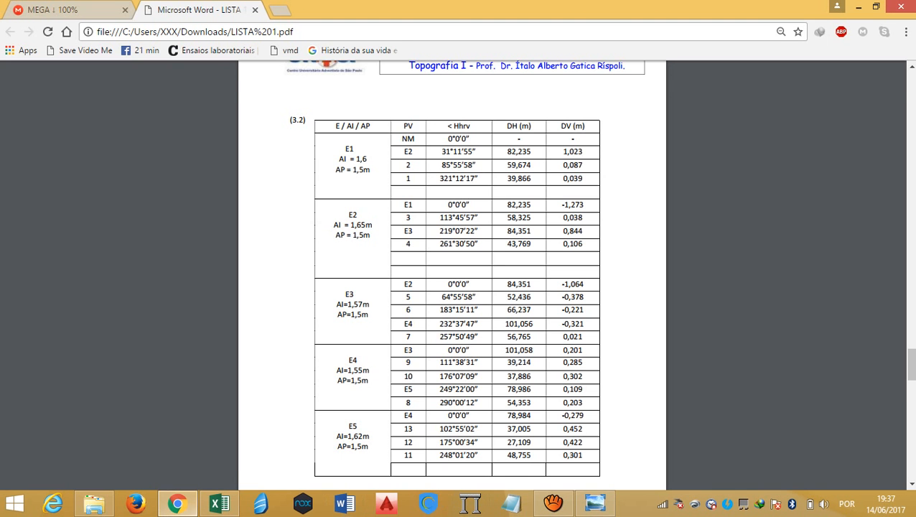
scroll(451, 287, "down", 3)
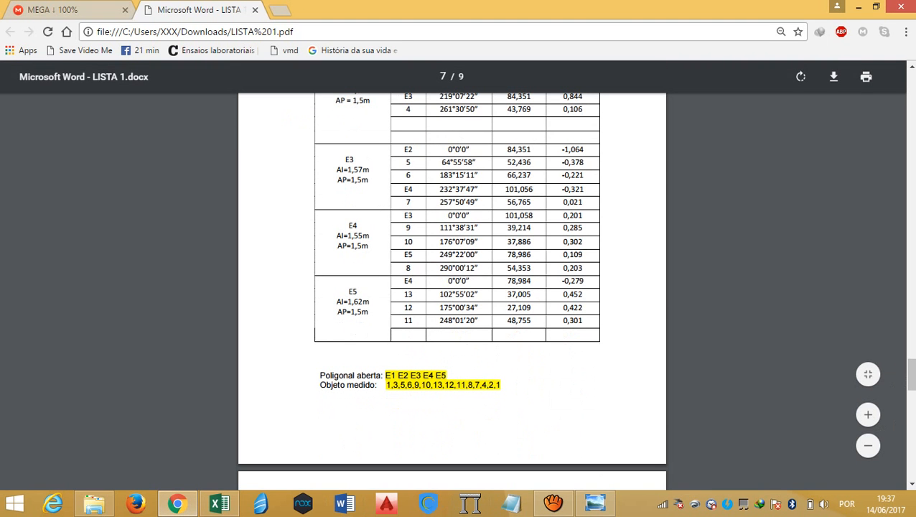
mouse_move(503, 386)
left_mouse_down()
mouse_move(391, 386)
mouse_move(503, 385)
left_mouse_up()
left_click(858, 6)
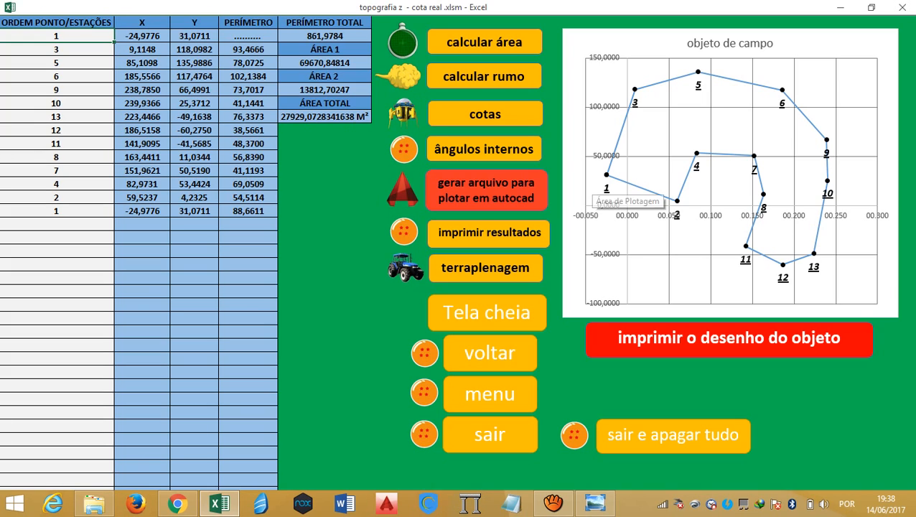
Check the total area cell, calculate the bearings of the object's sides, and return to the results sheet after reviewing them
left_click(325, 117)
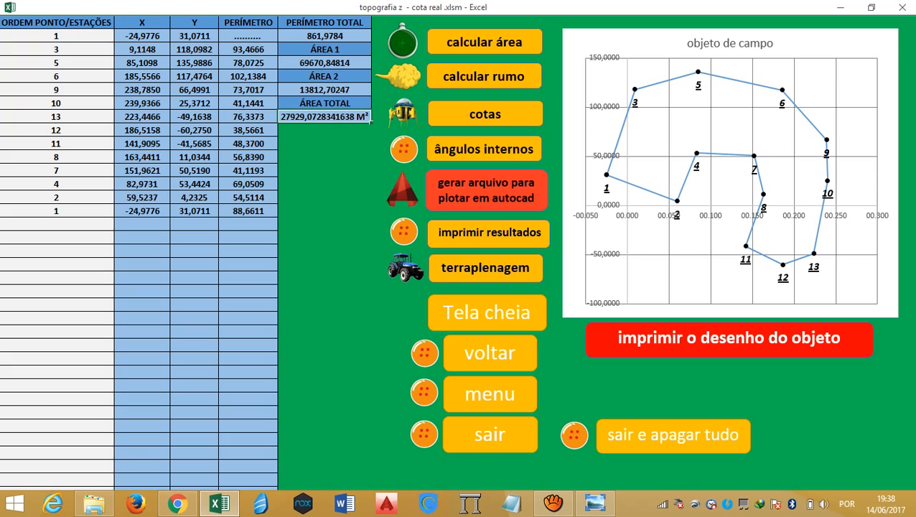
left_click(484, 76)
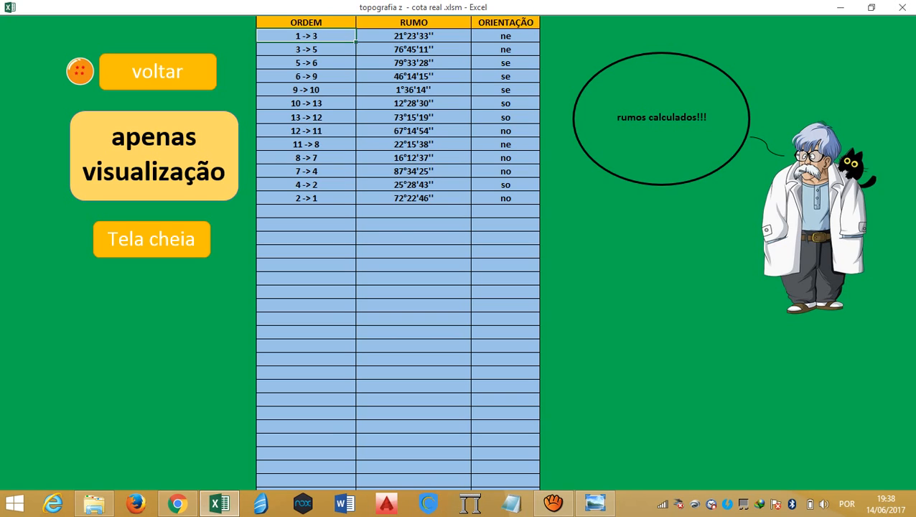
left_click(157, 72)
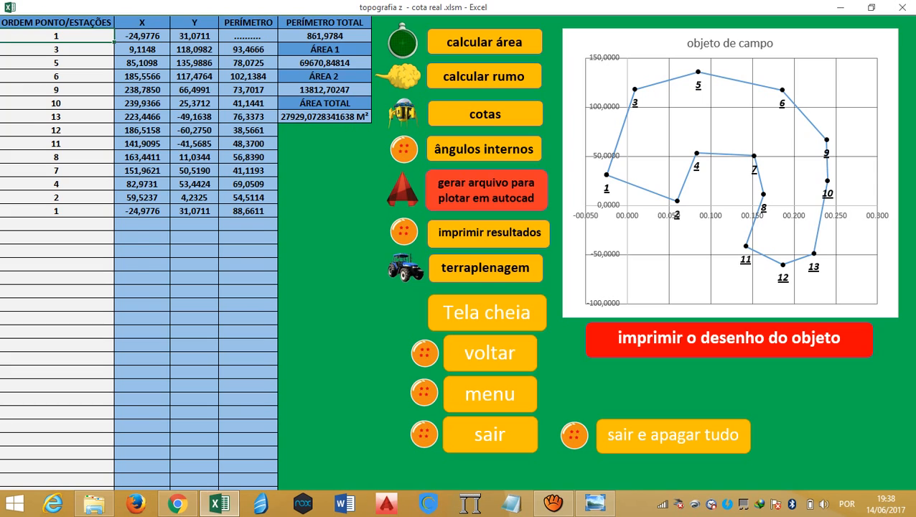
Calculate the elevations and review the COTA column for all points, focusing on stations -1, -2 and -3
left_click(486, 114)
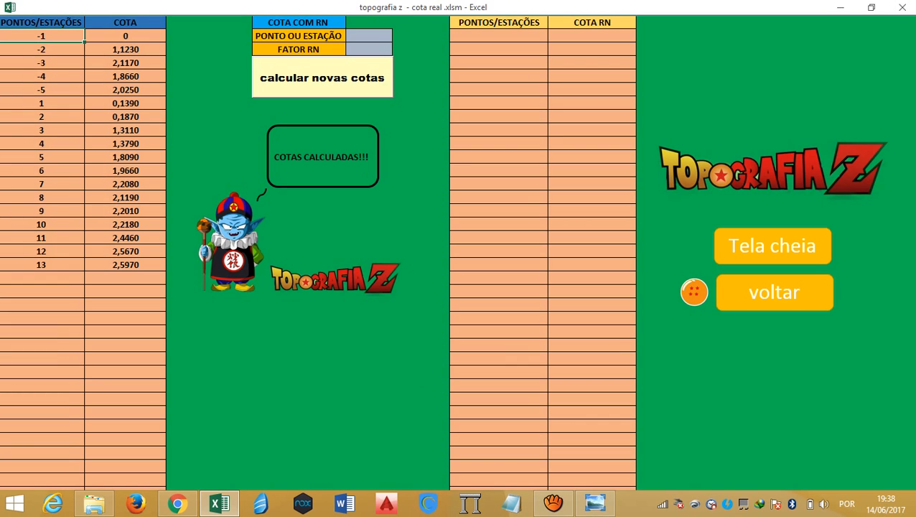
left_click(125, 36)
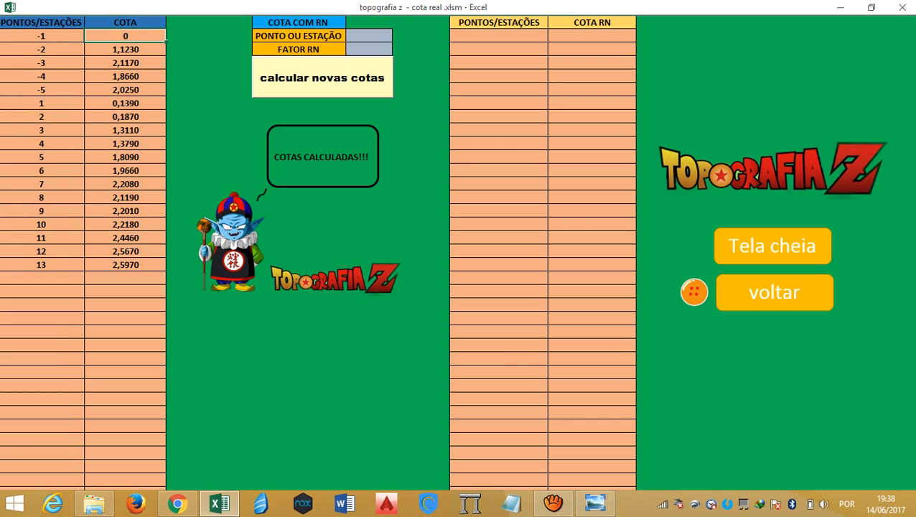
left_click_drag(125, 49, 125, 278)
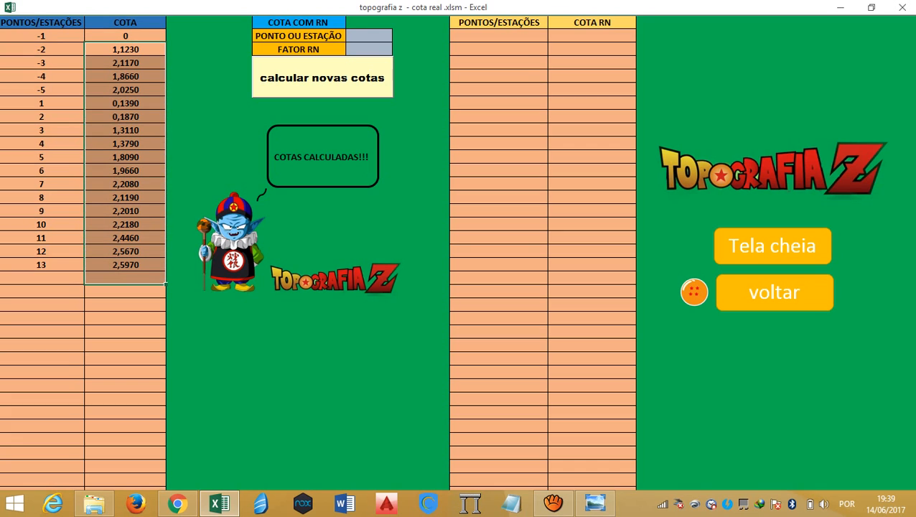
left_click(125, 49)
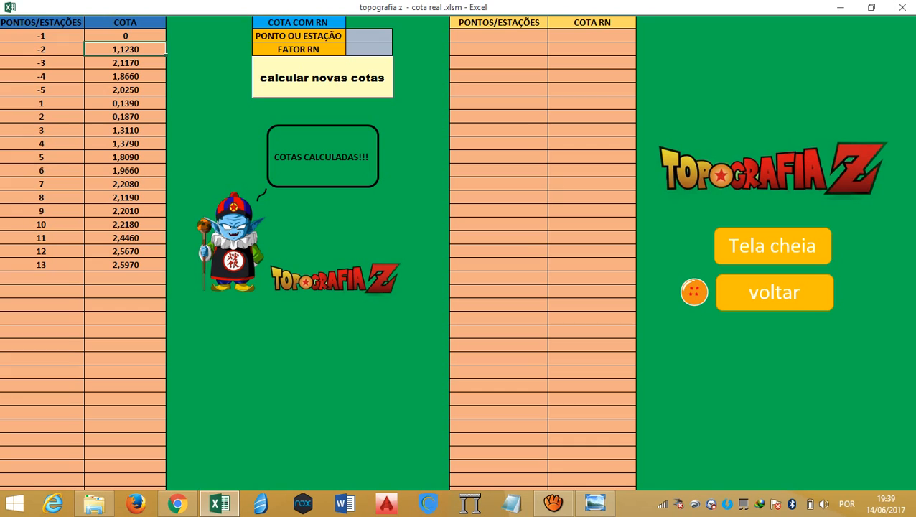
left_click(125, 63)
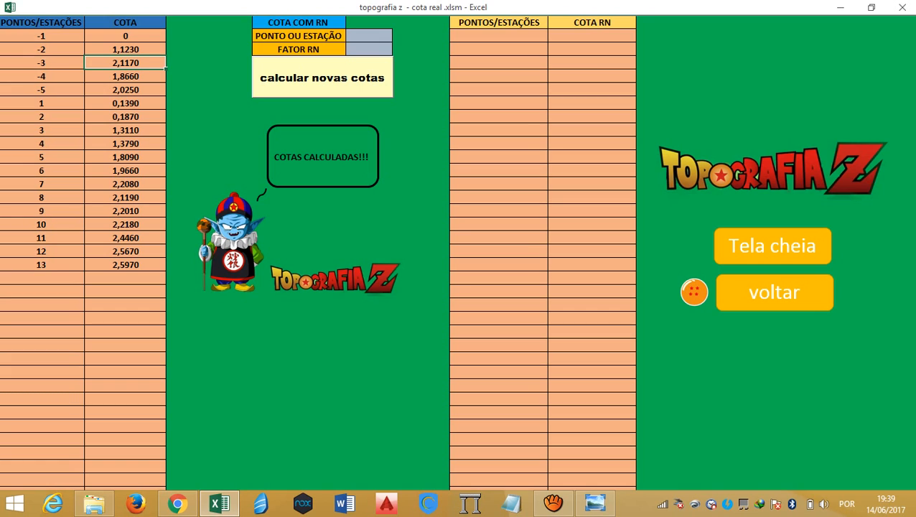
left_click(125, 36)
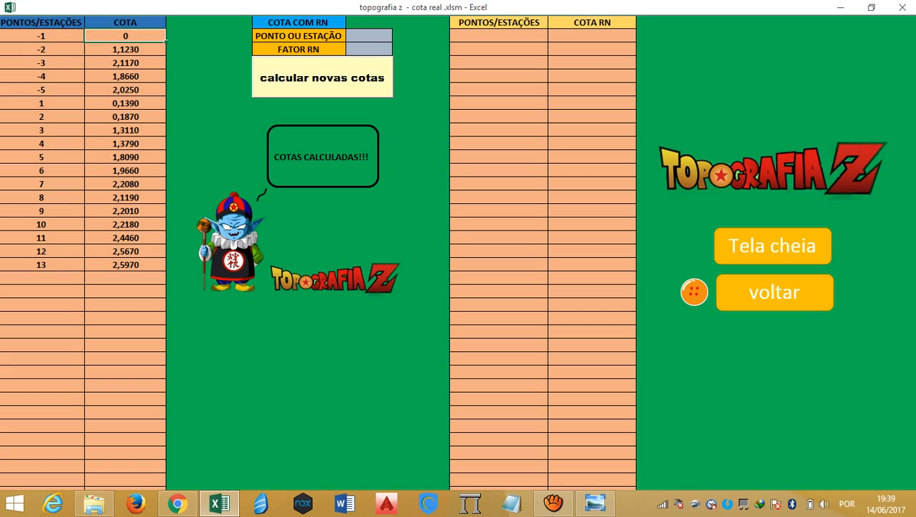
Compare the COTA values of stations -3, -4 and -5 with one another
left_click(125, 76)
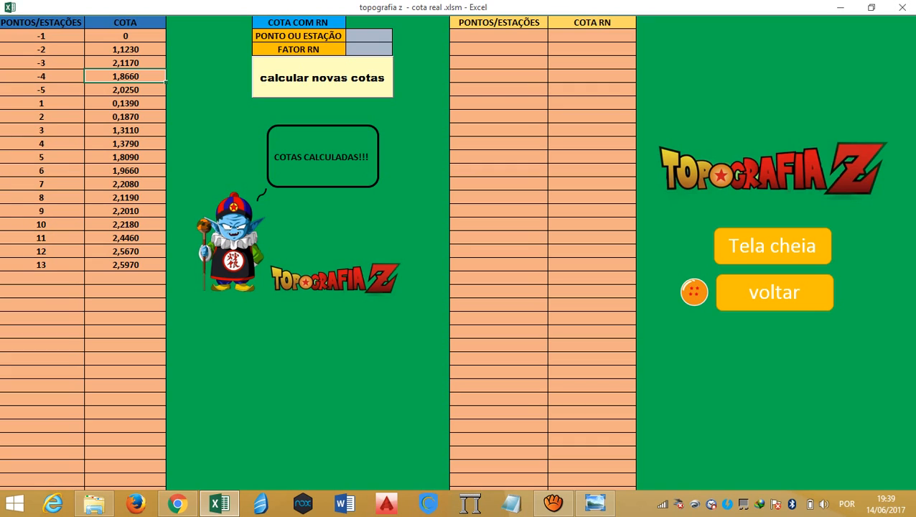
left_click(125, 64)
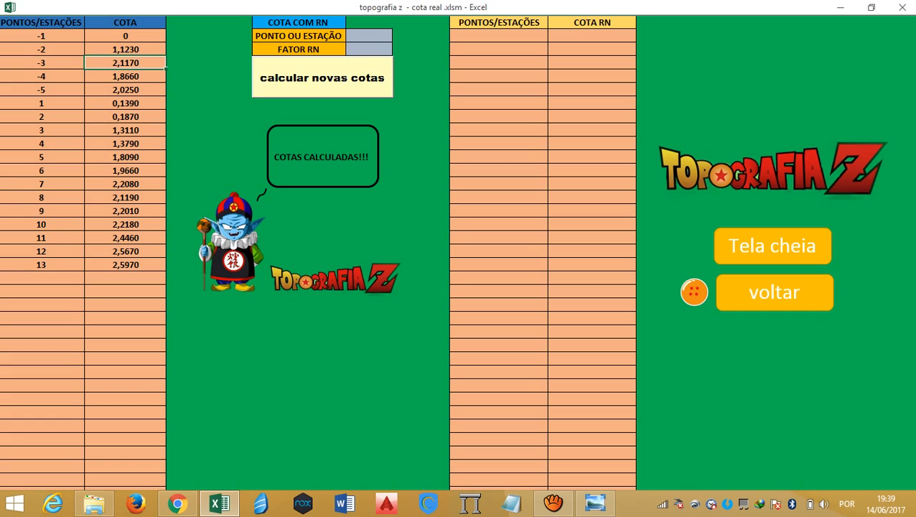
left_click(125, 76)
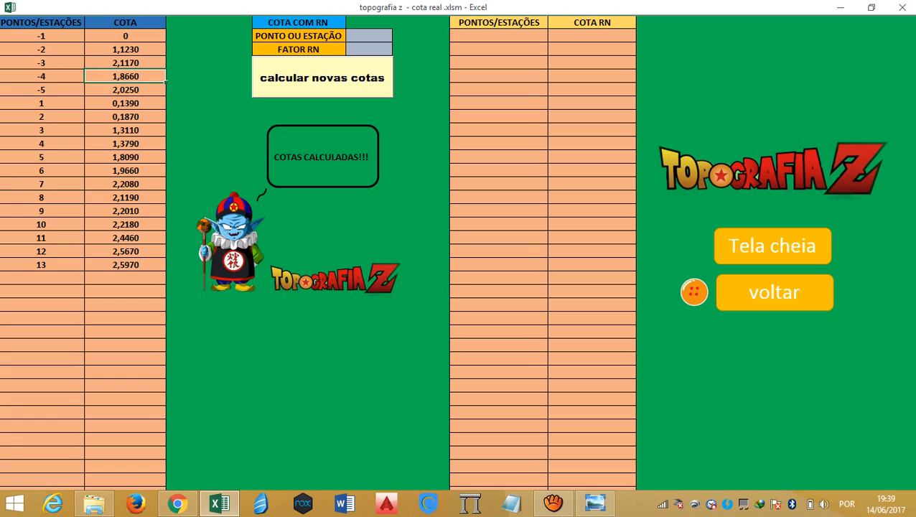
left_click(125, 63)
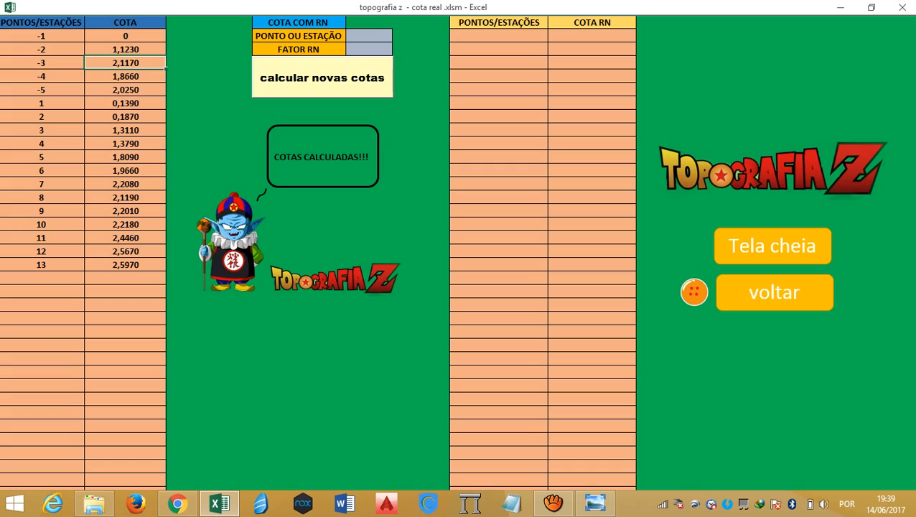
left_click(126, 90)
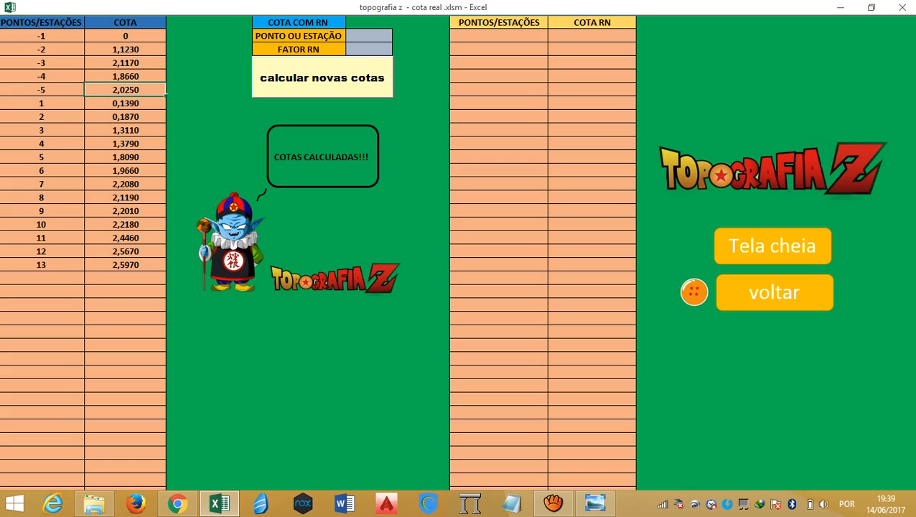
left_click(125, 64)
left_click(125, 77)
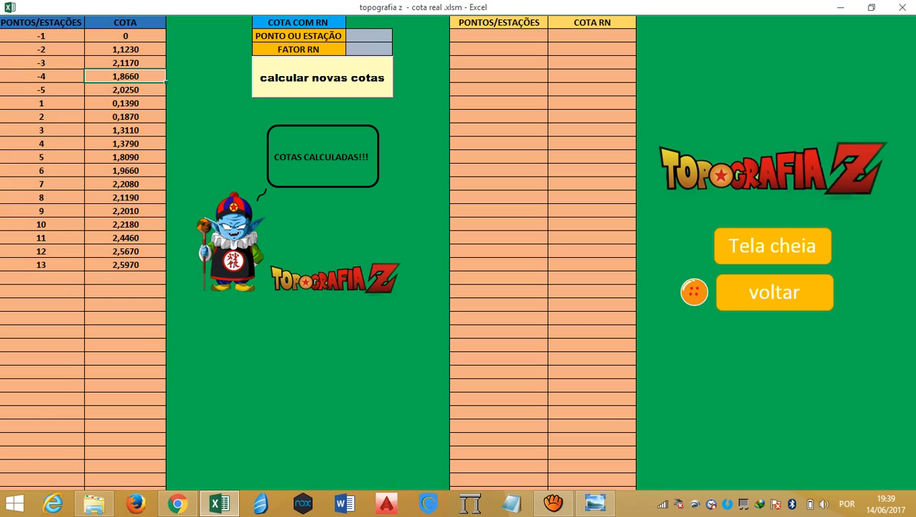
Review the COTA values of points 1 to 13 and of stations -1 and -2
left_click_drag(126, 103, 125, 264)
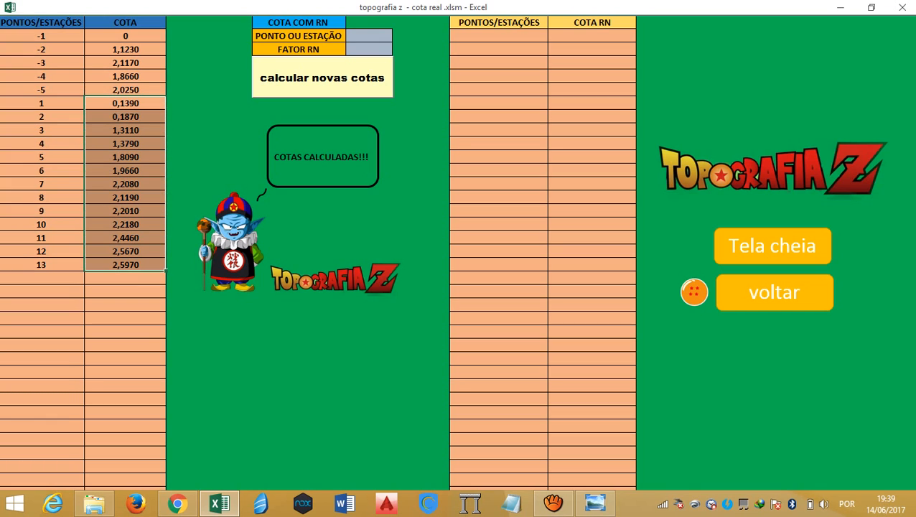
left_click(125, 36)
left_click(126, 49)
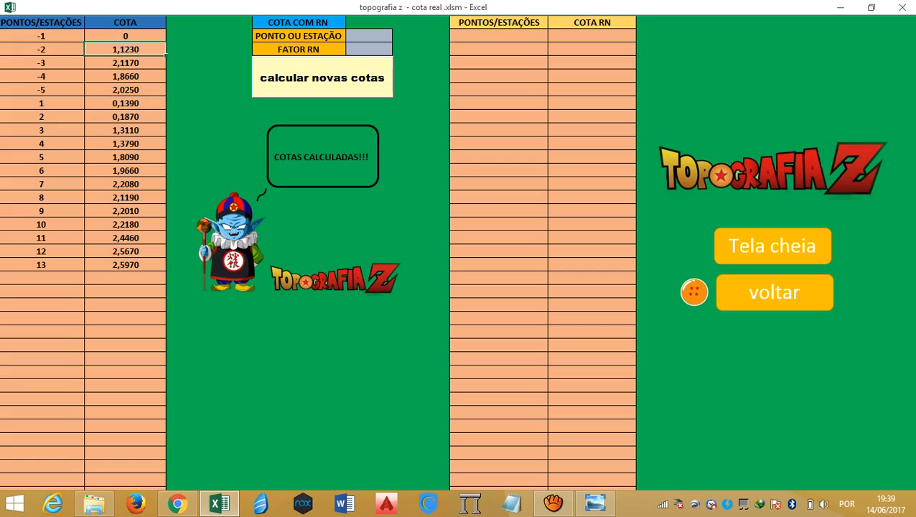
Calculate the new elevations using point 2 as the RN reference with an RN factor of 0
left_click(387, 37)
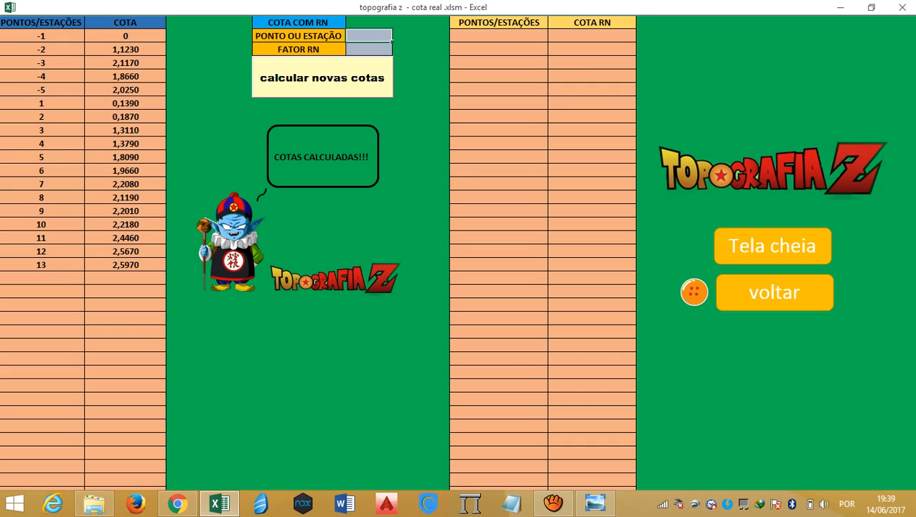
type("2")
key("Return")
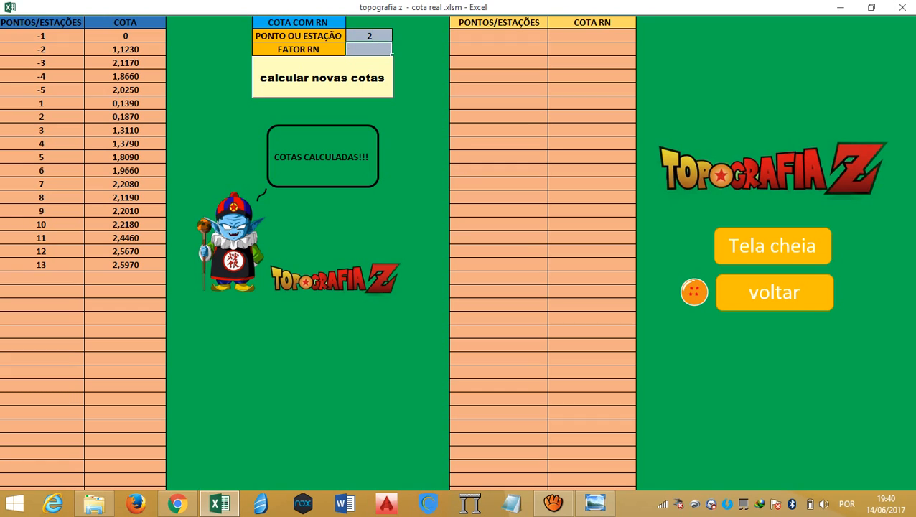
type("0")
left_click(421, 116)
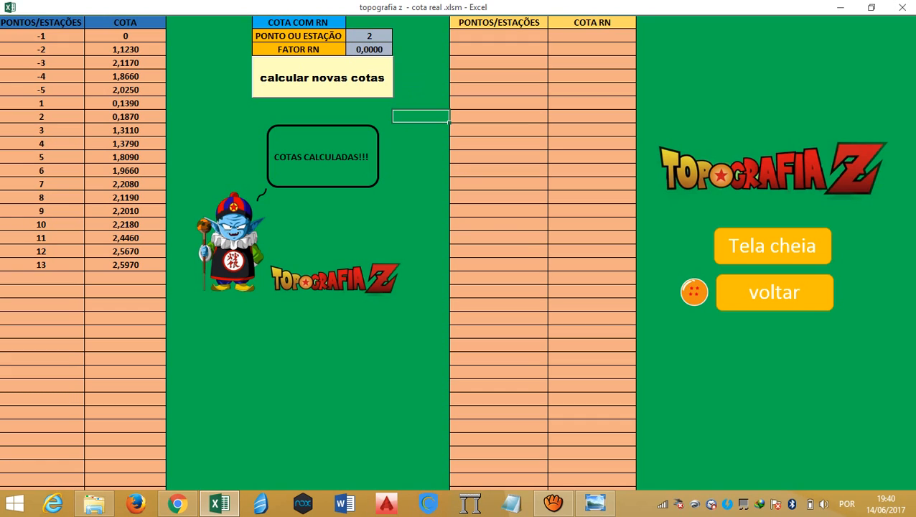
left_click(322, 77)
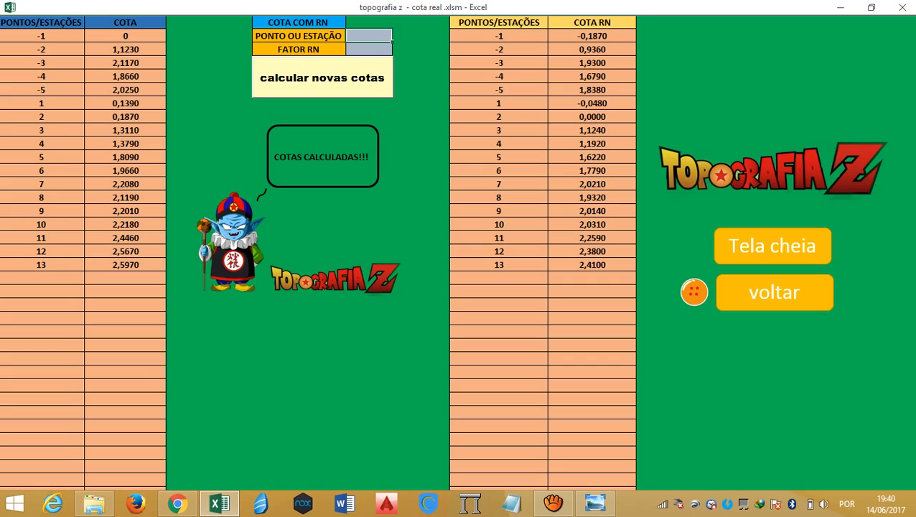
Compare point 2's COTA RN with its original COTA, review the whole COTA RN column, and return to the results sheet
left_click(592, 117)
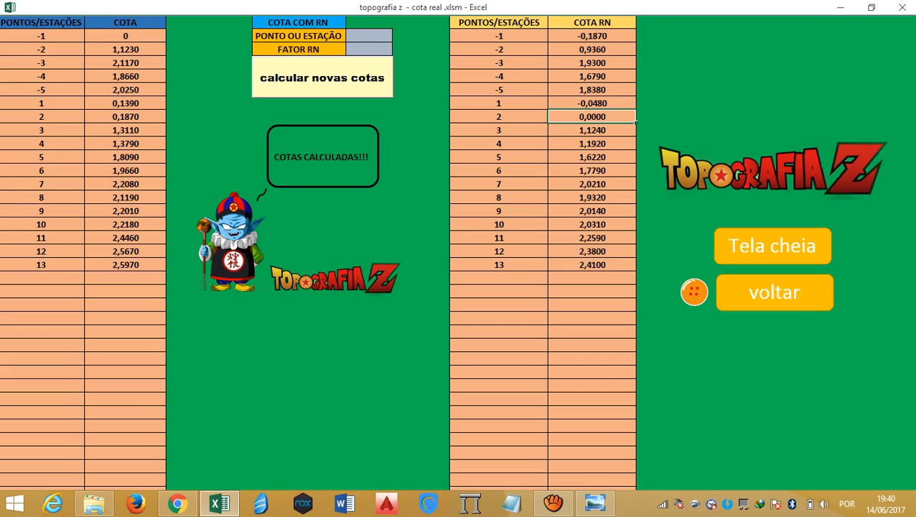
left_click(125, 117)
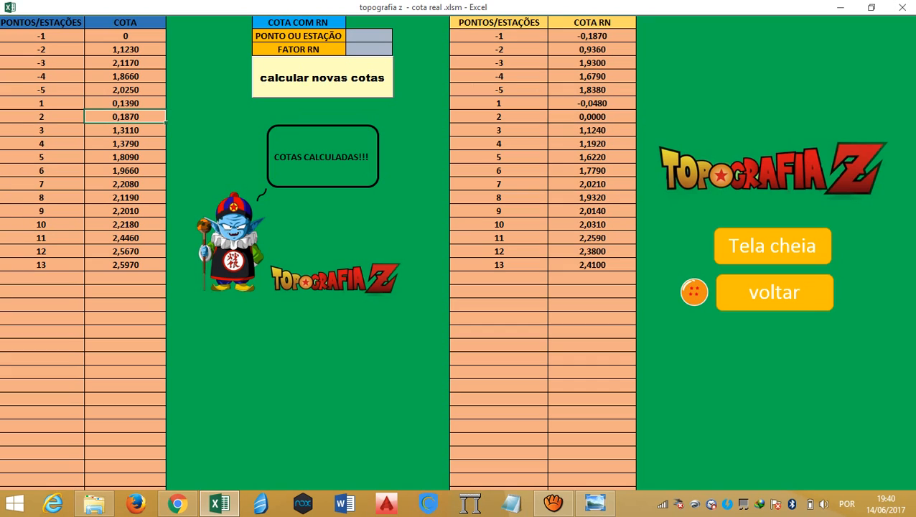
left_click(593, 117)
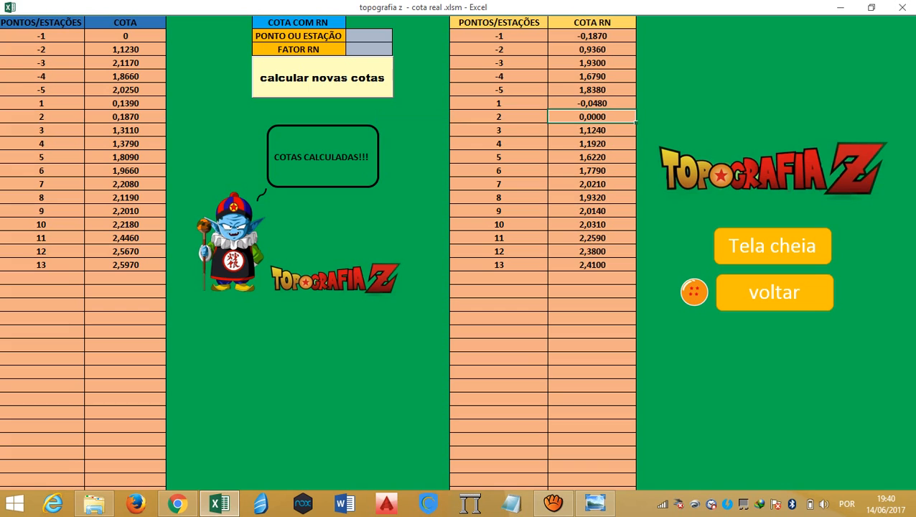
left_click_drag(592, 36, 592, 278)
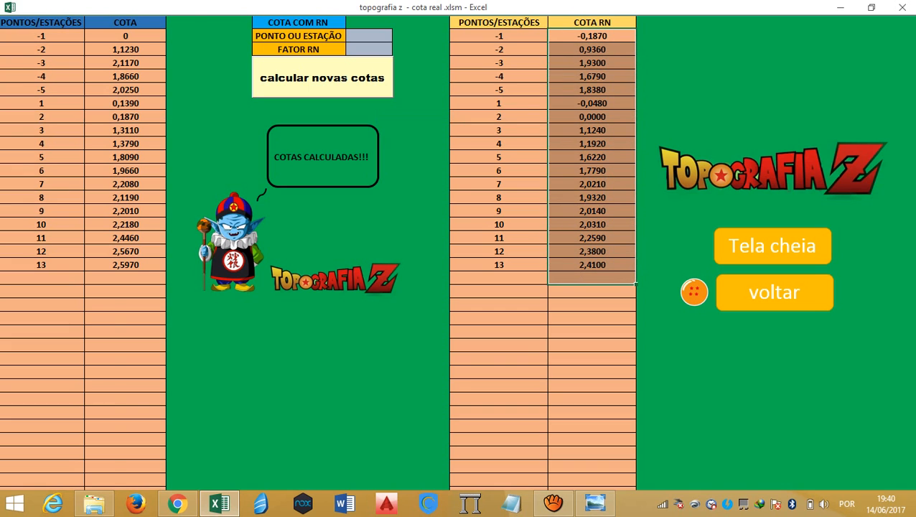
left_click(775, 293)
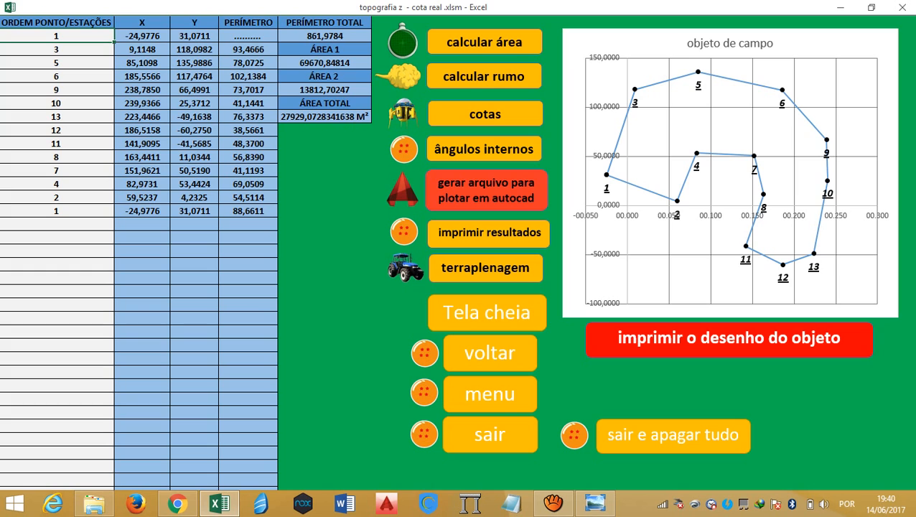
Calculate the object's internal angles, and from the results sheet try the earthworks (terraplenagem) function
left_click(484, 150)
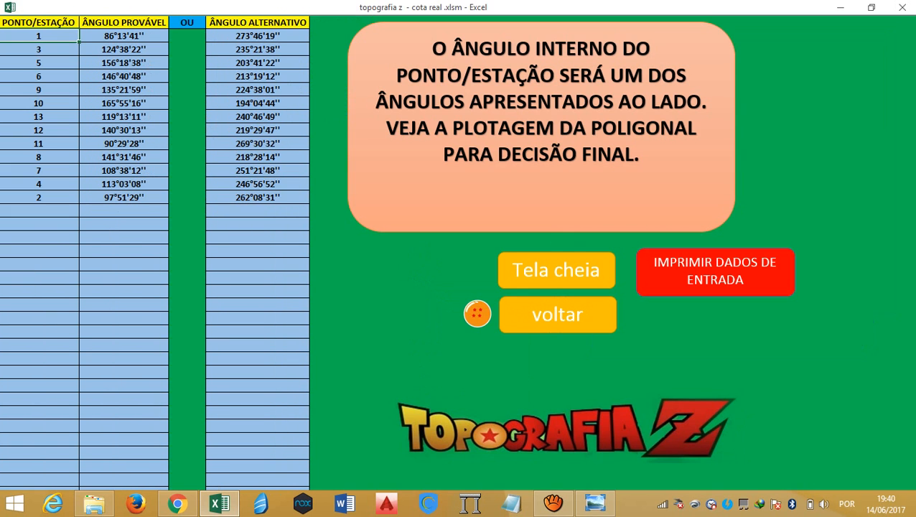
left_click(558, 314)
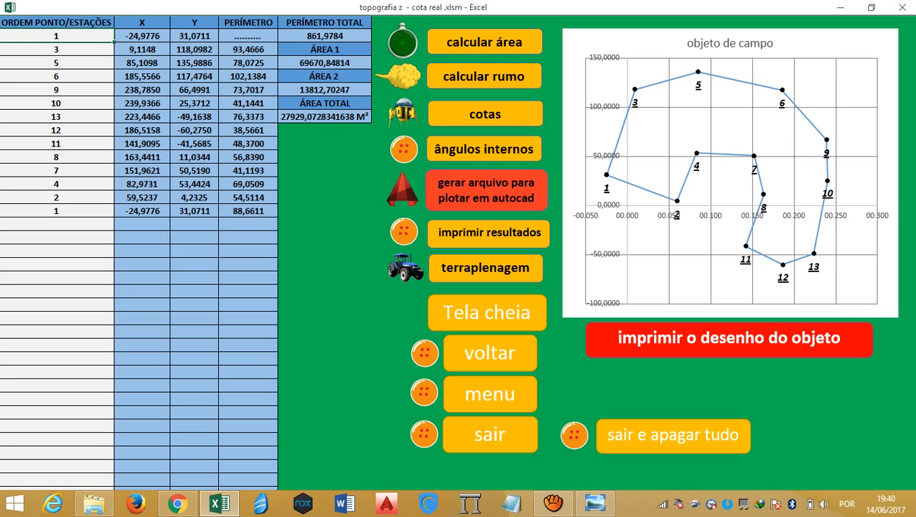
left_click(486, 267)
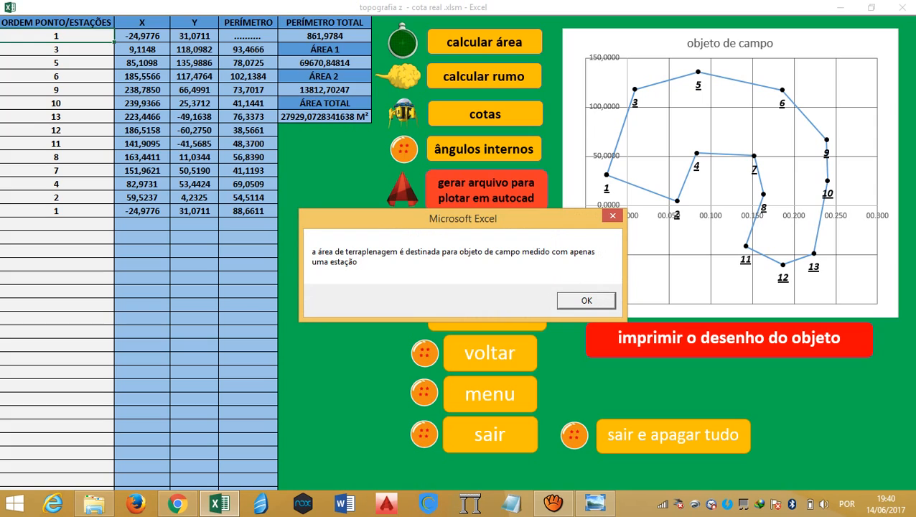
key("Return")
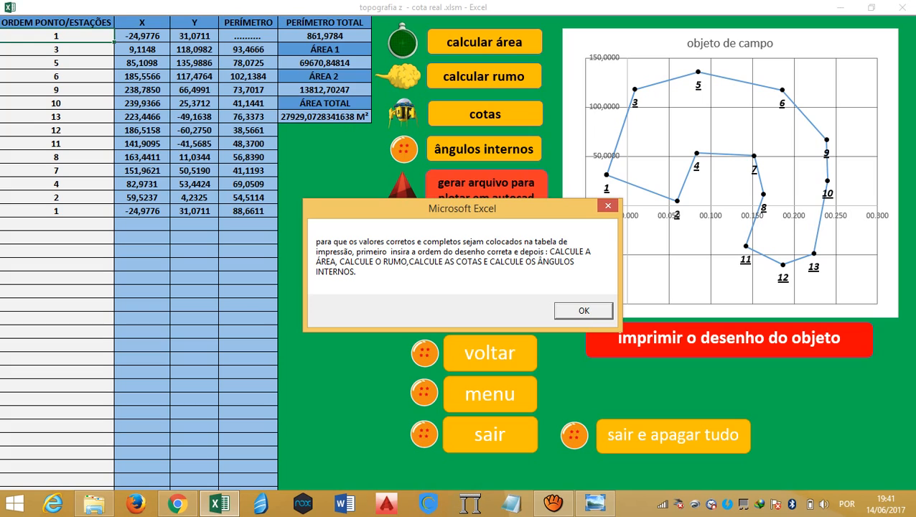
Open the printable results table and review its COTA and COTA RN columns
key("Return")
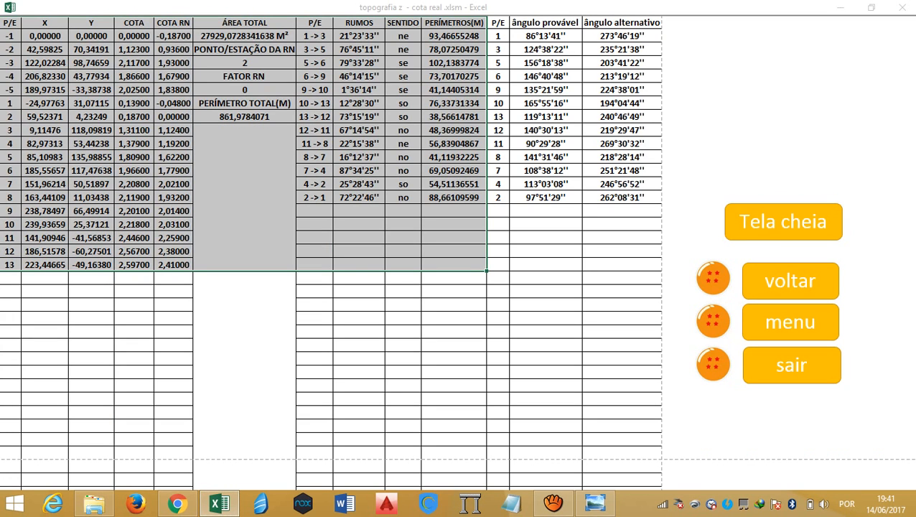
left_click(134, 184)
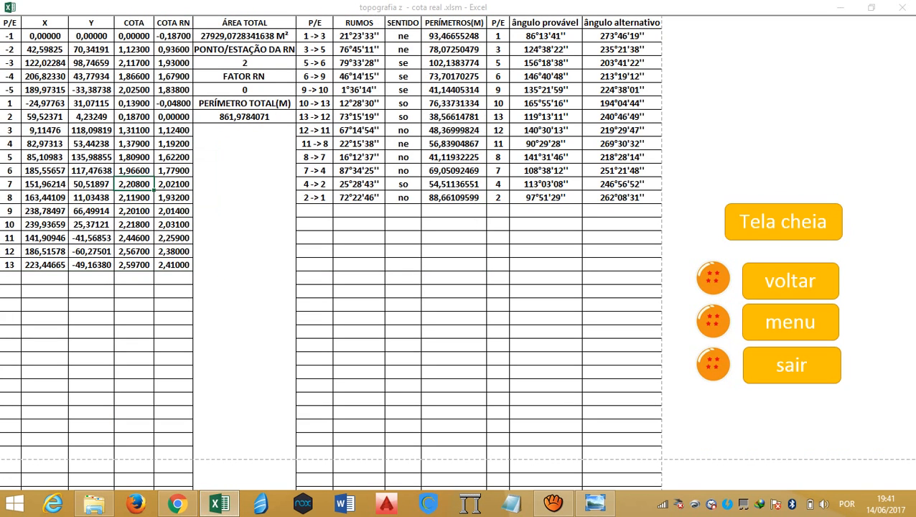
left_click_drag(173, 36, 173, 265)
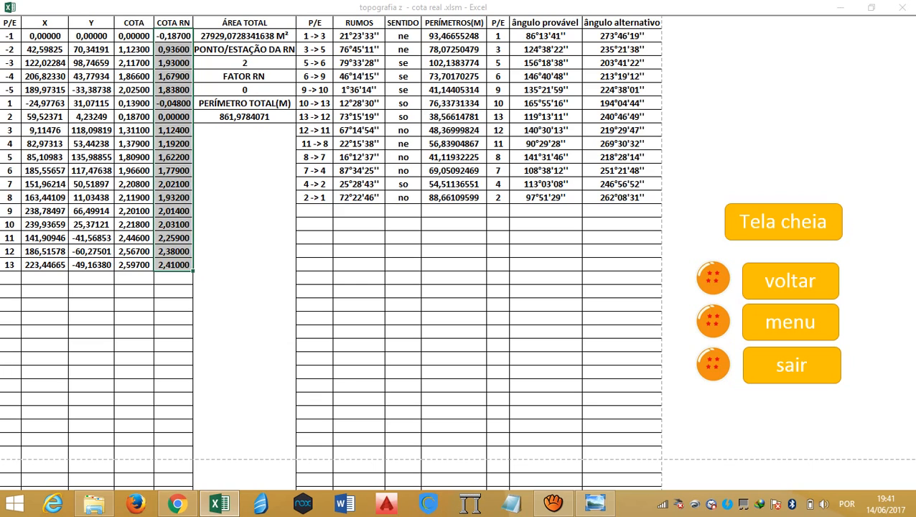
left_click_drag(134, 35, 135, 278)
left_click(173, 211)
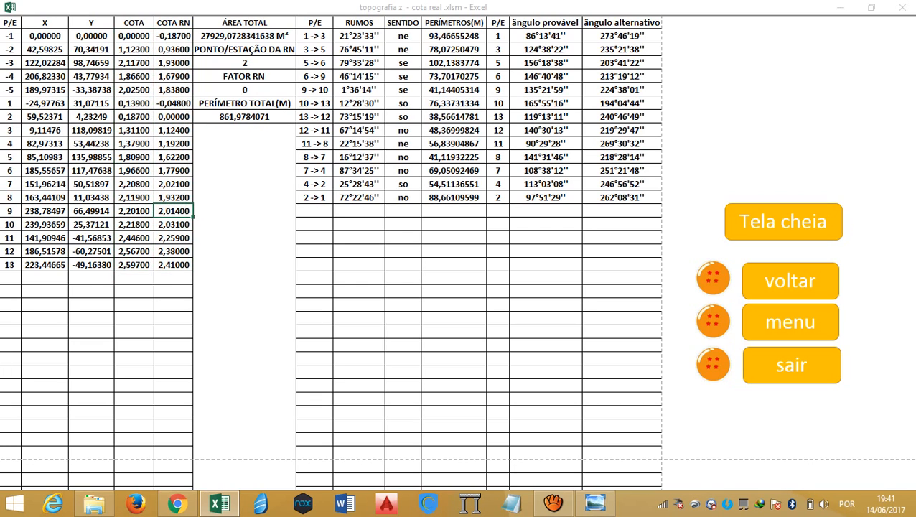
Review the RN point, total area, probable angles and X/Y coordinates in the printable table, and return to the results sheet
left_click(244, 63)
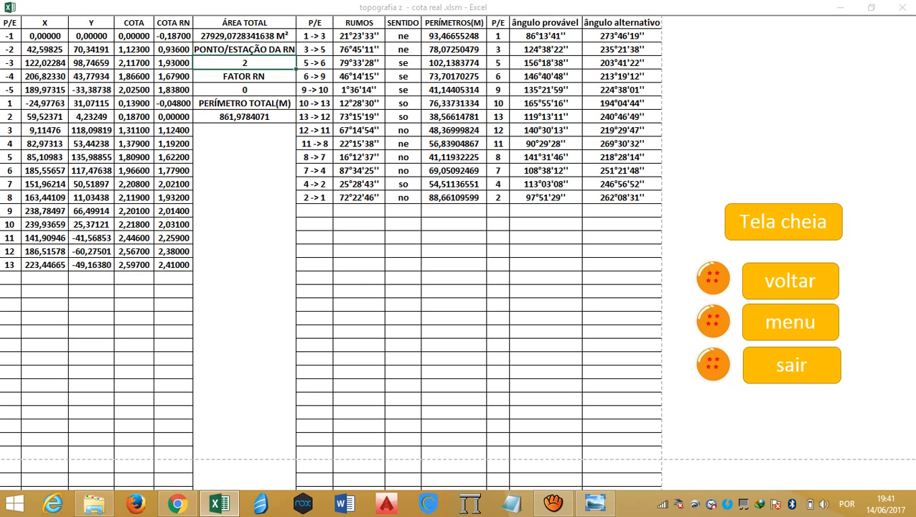
left_click(244, 36)
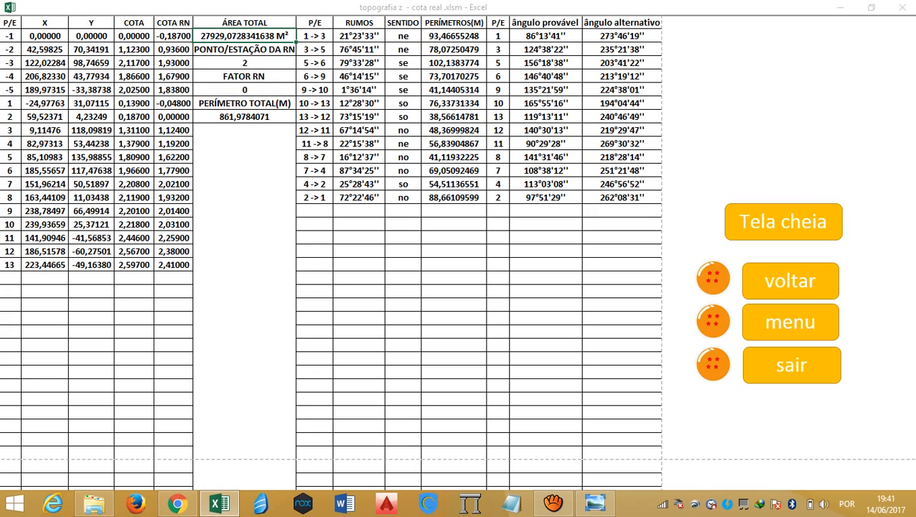
left_click_drag(546, 36, 546, 198)
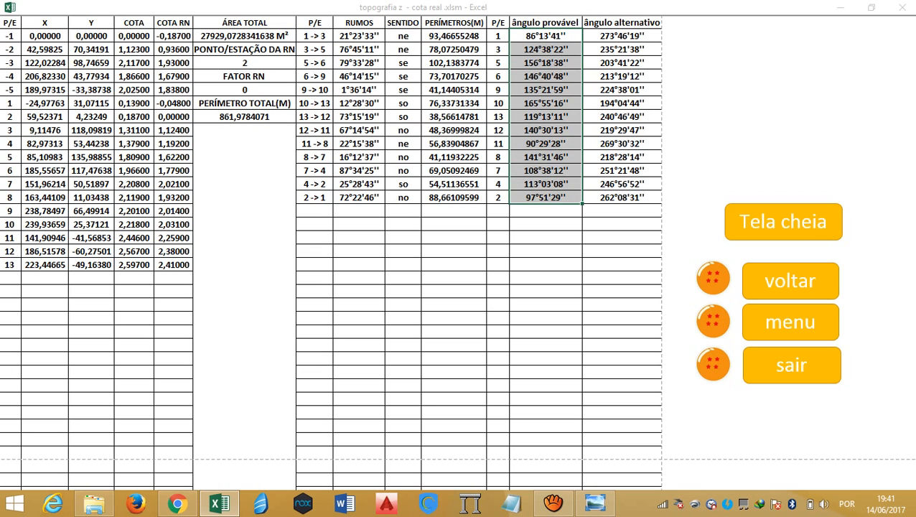
left_click_drag(45, 36, 92, 144)
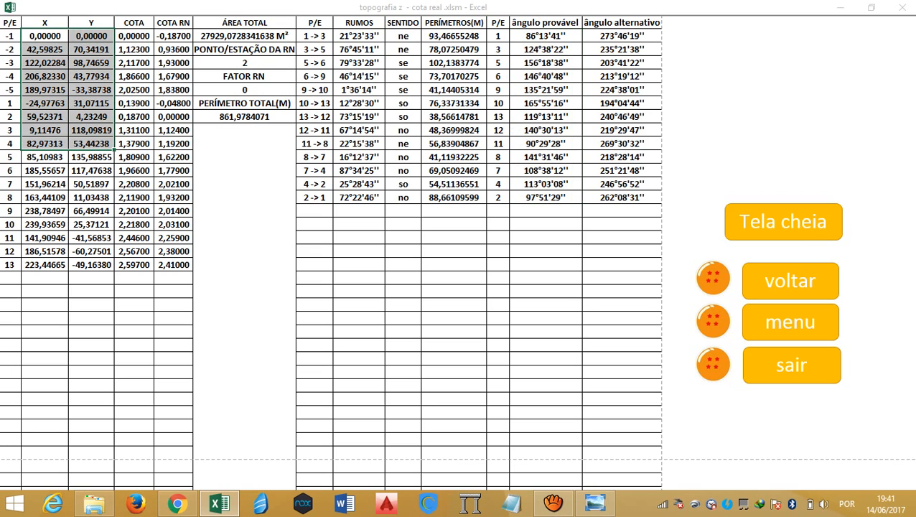
left_click(790, 281)
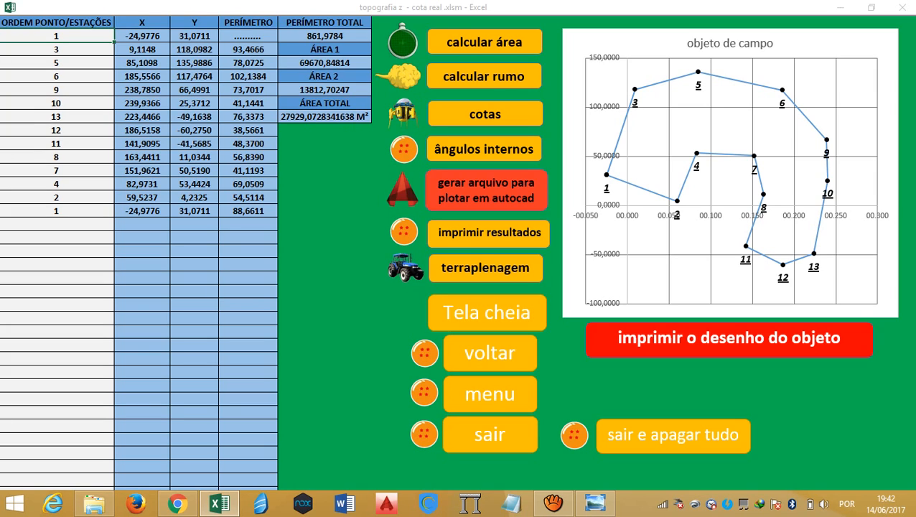
Preview the print of the objeto de campo drawing from its own sheet, and return to the results sheet without printing
left_click(729, 339)
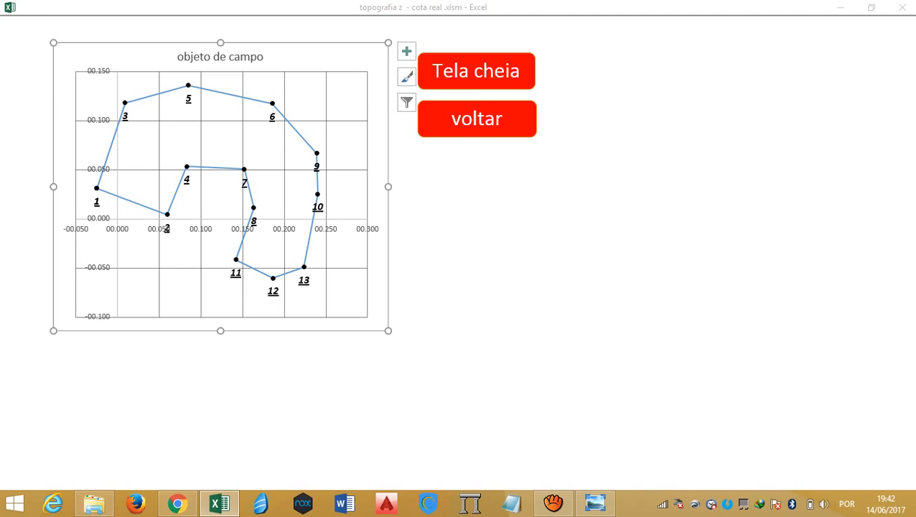
key("ctrl+p")
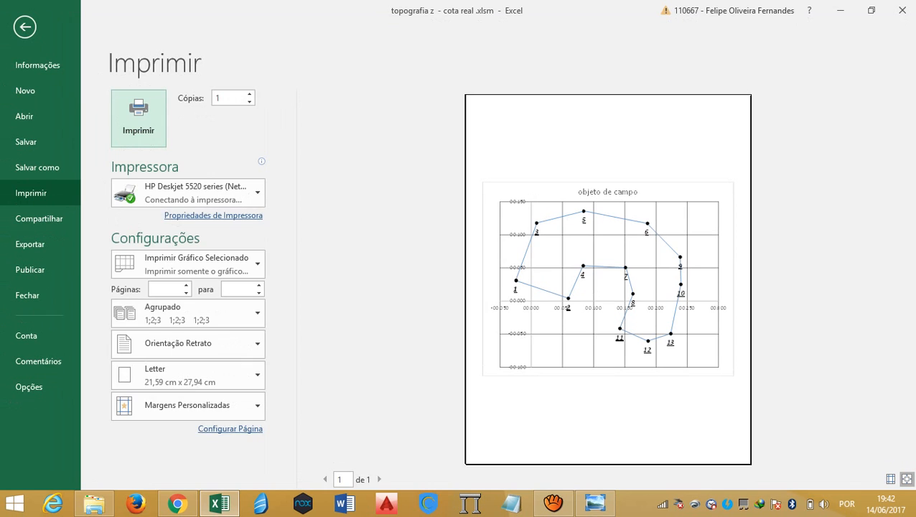
left_click(25, 27)
left_click(478, 119)
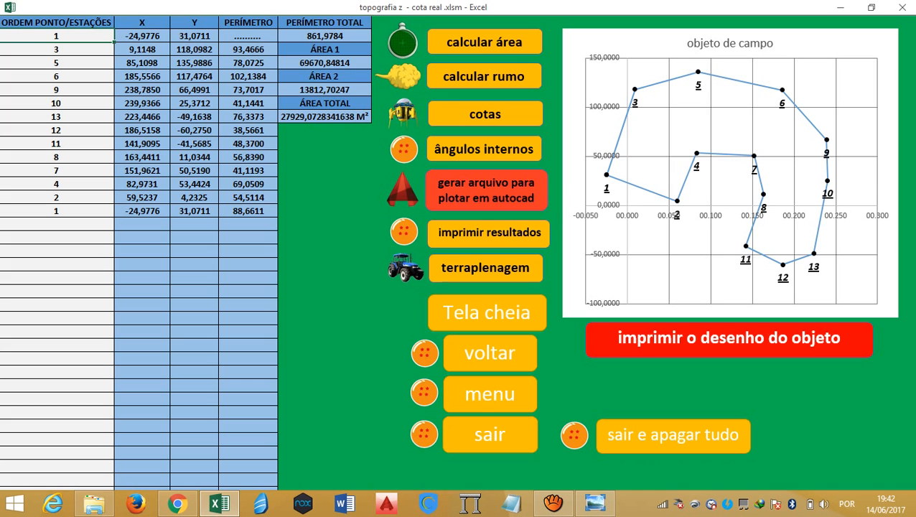
Generate the AutoCAD plotting file of the object and save it on the Desktop as "poligonal aberta"
left_click(486, 190)
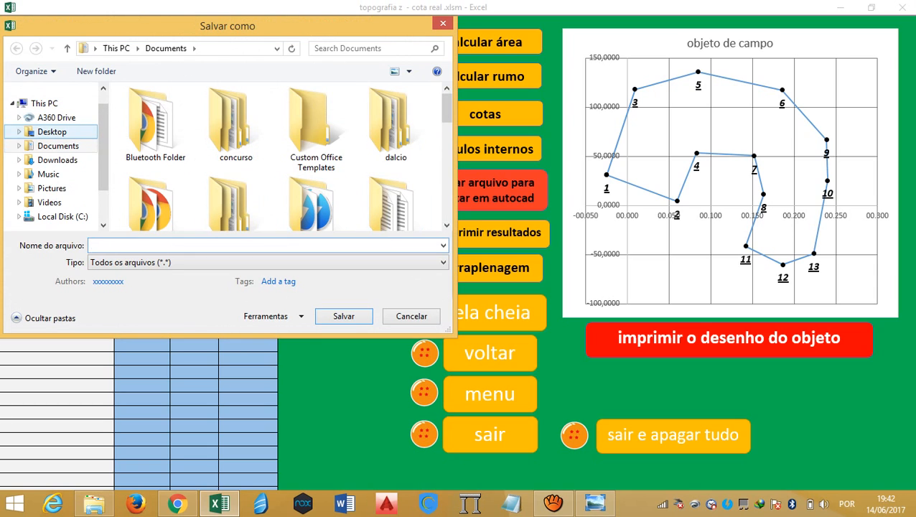
left_click(52, 131)
left_click(165, 246)
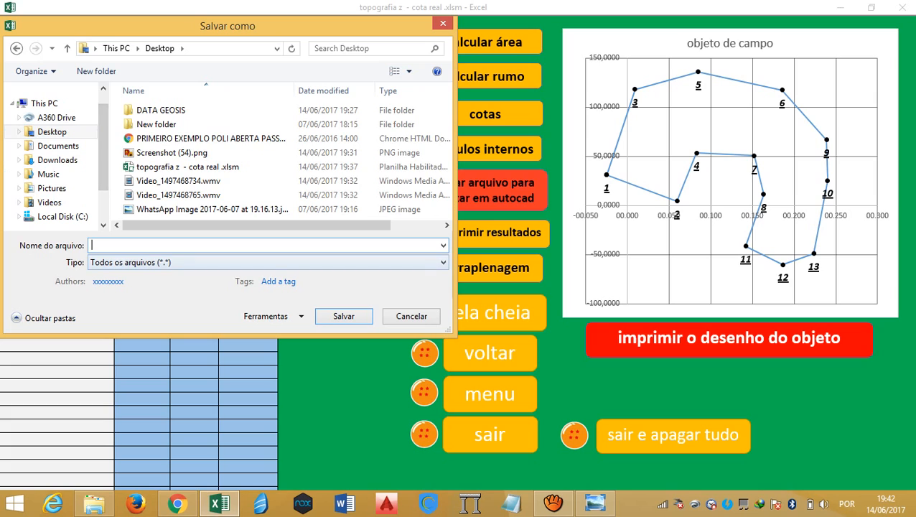
type("poligona")
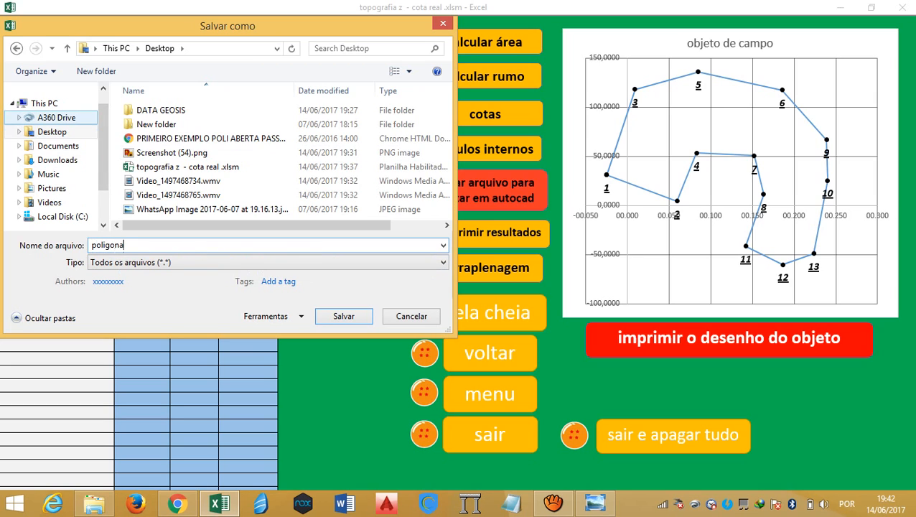
type("l aberta")
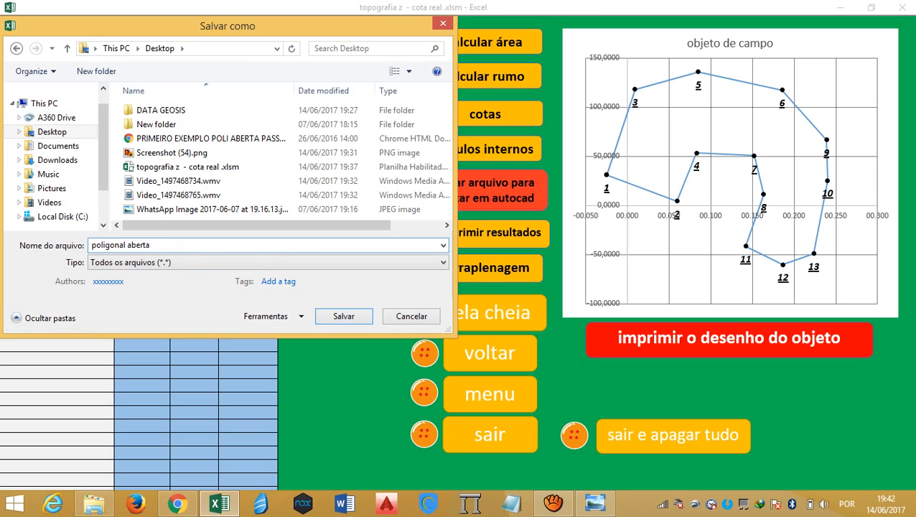
key("Return")
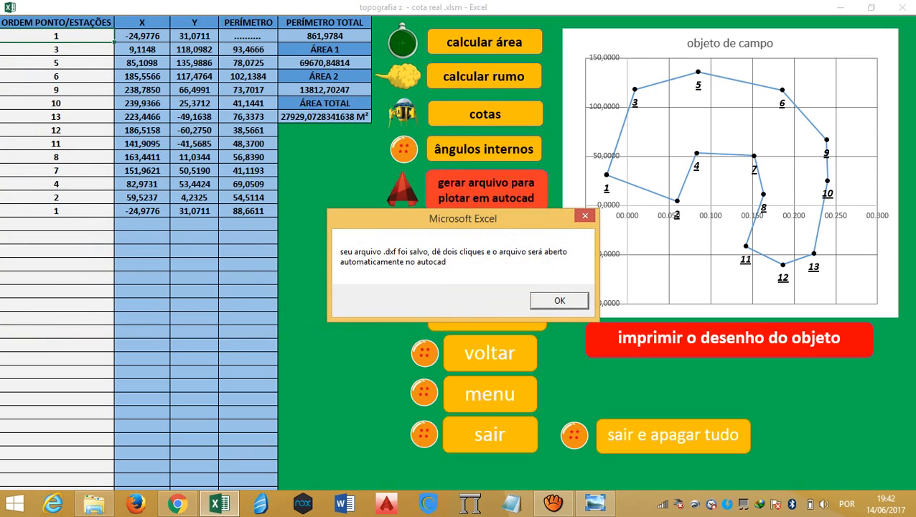
key("Return")
Move poligonal aberta.dxf to an empty area of the desktop, open it in AutoCAD, and switch back to the Excel workbook
key("super+d")
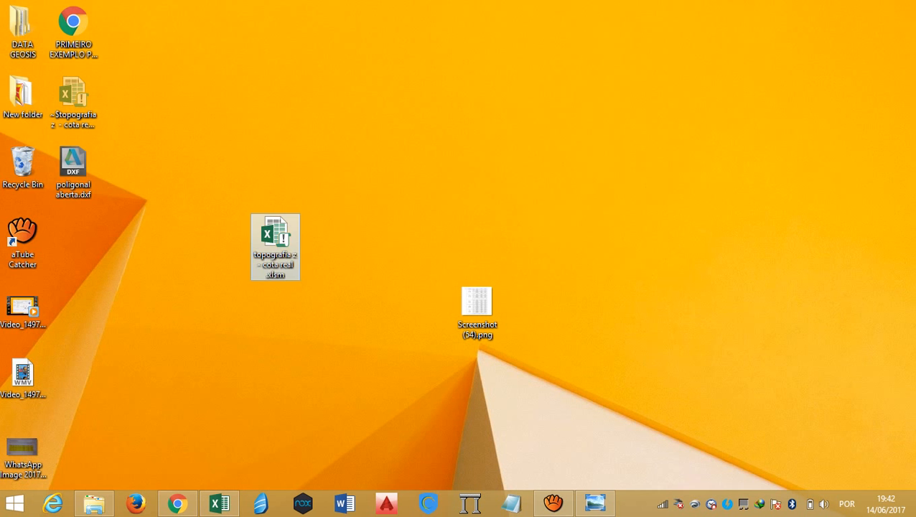
left_click_drag(73, 167, 426, 166)
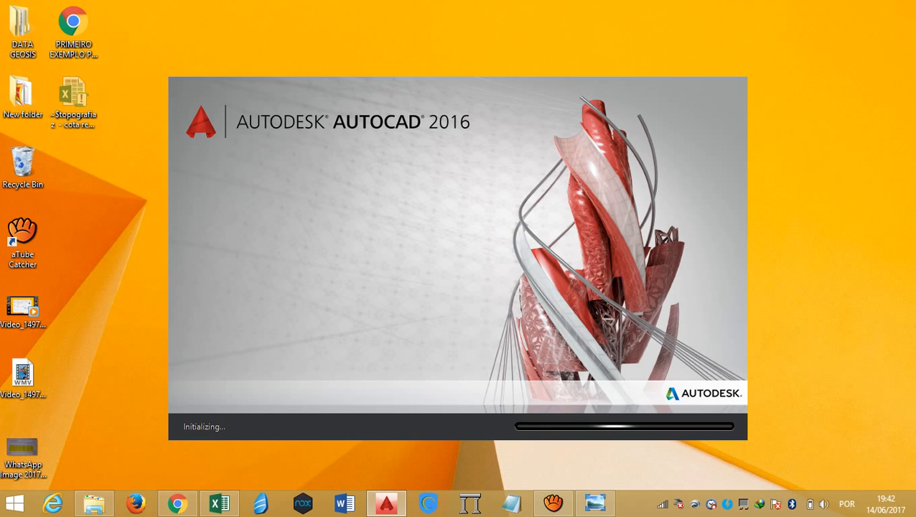
left_click(220, 504)
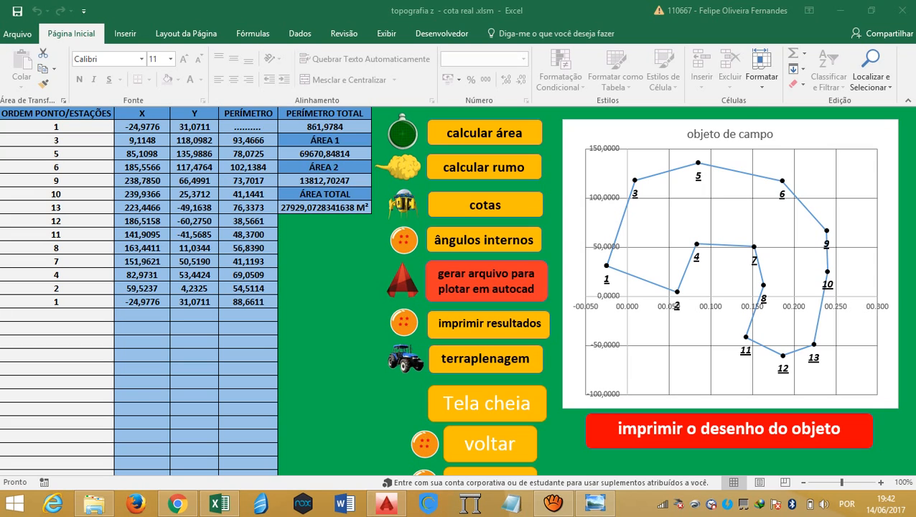
Switch the workbook to full screen, and open poligonal aberta.dxf read-only in AutoCAD with the whole outline in view
left_click(487, 404)
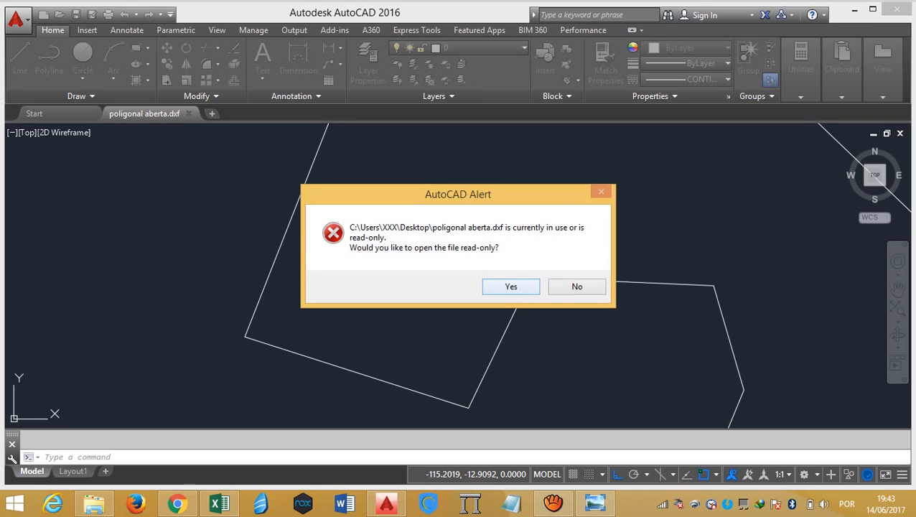
left_click(520, 285)
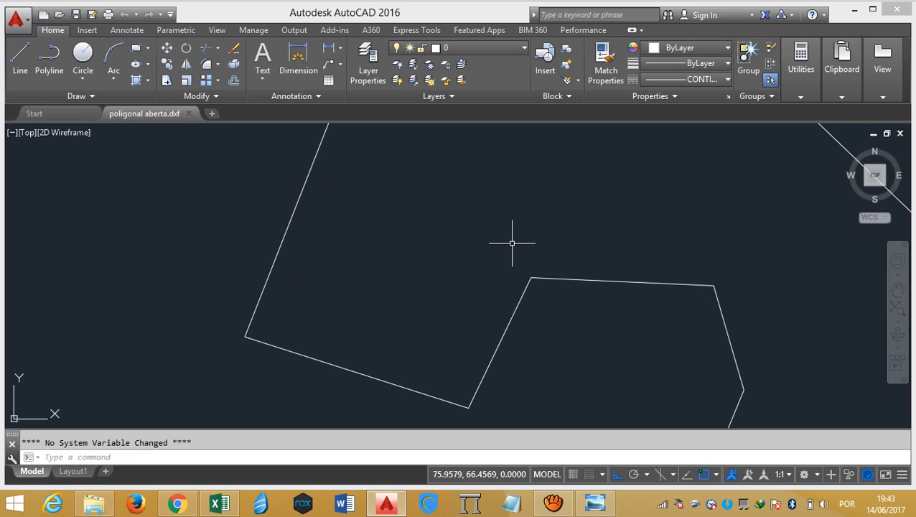
scroll(444, 126, "down", 2)
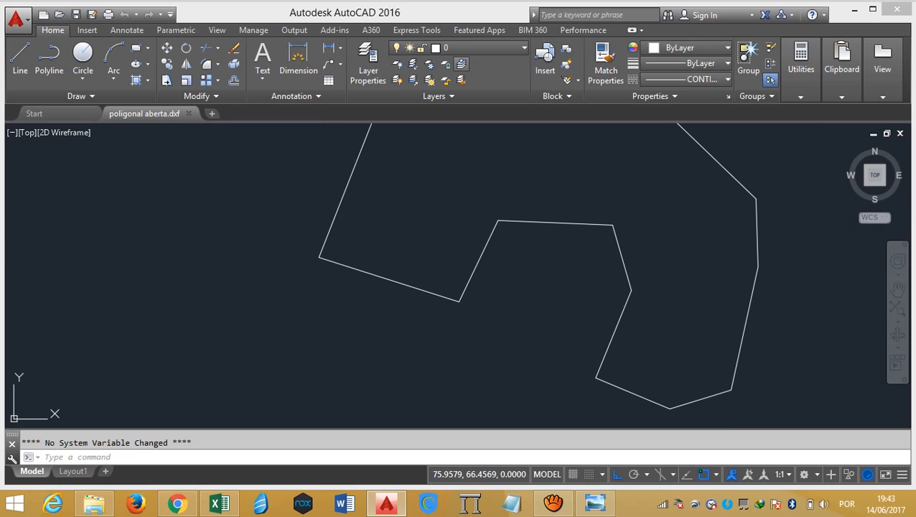
scroll(524, 276, "down", 2)
left_click(524, 272)
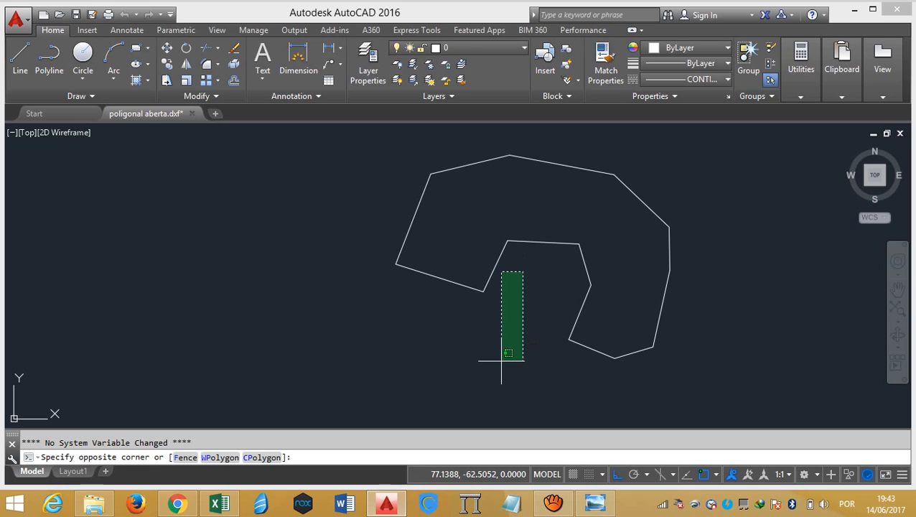
left_click(337, 343)
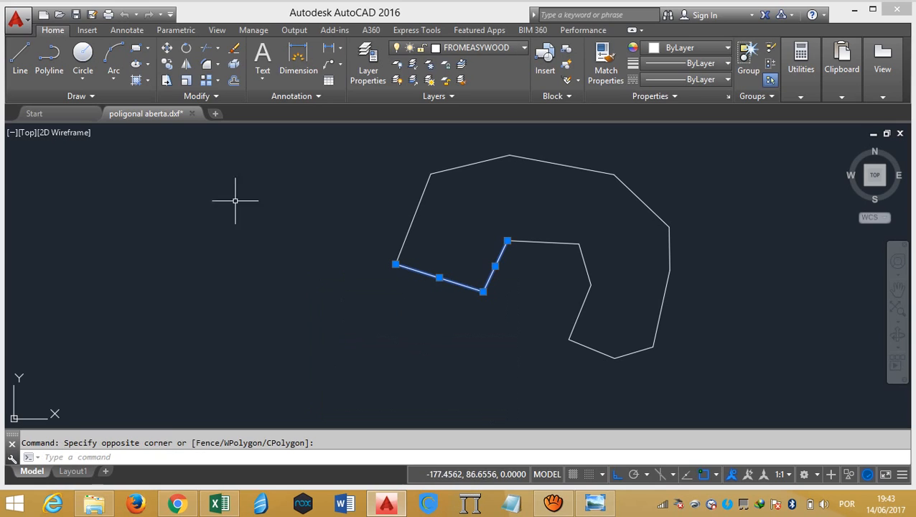
left_click(287, 354)
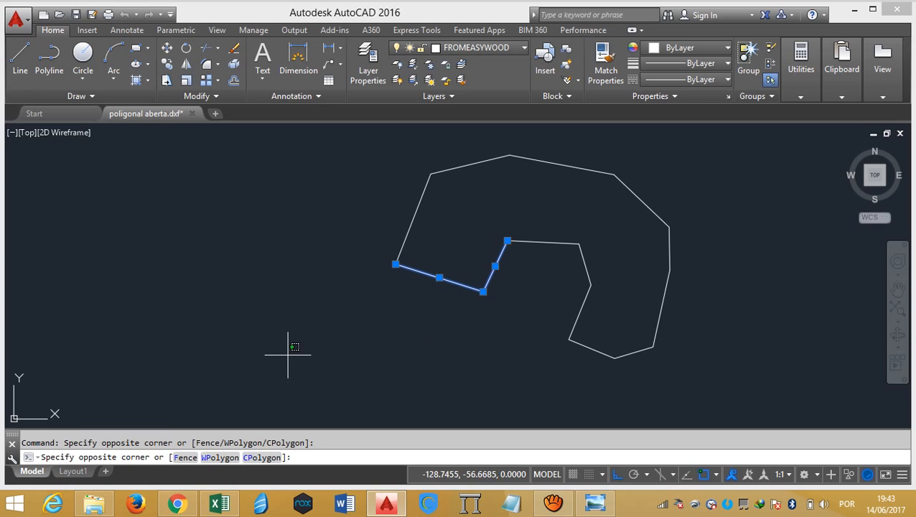
left_click(302, 213)
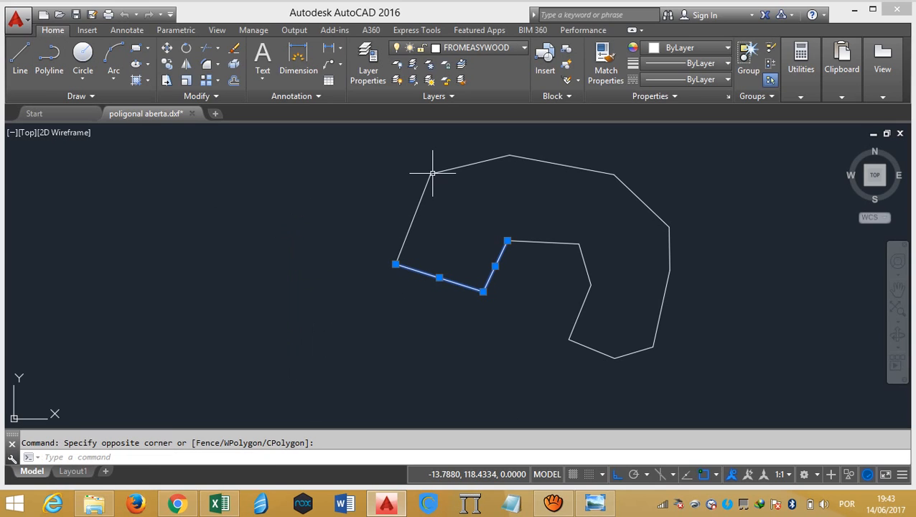
Start an Area measurement of the polygon, picking the inner-edge vertices from the lower end (point 11) through points 8, 7, 4 and 2
left_click(801, 70)
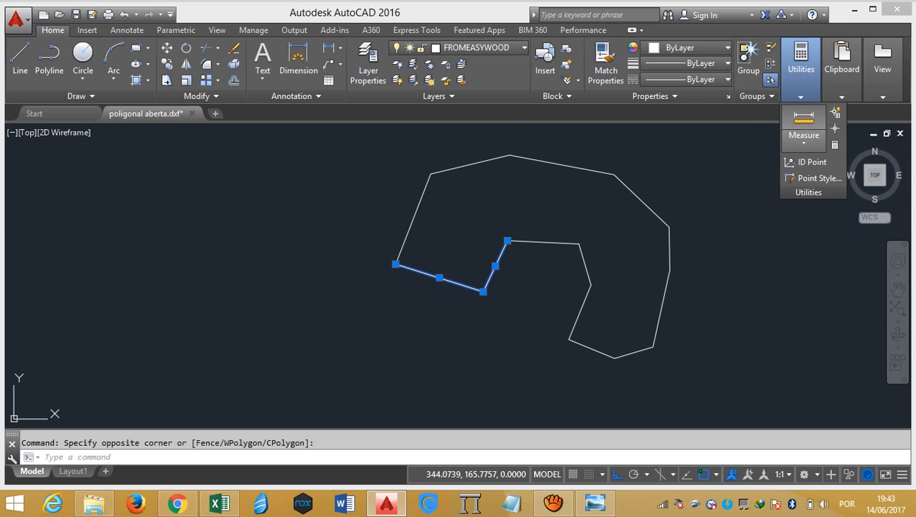
left_click(804, 139)
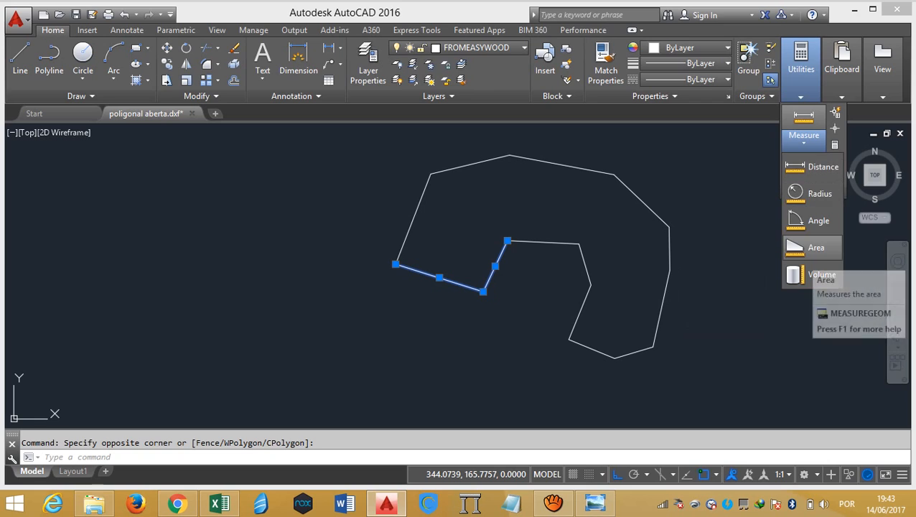
left_click(816, 247)
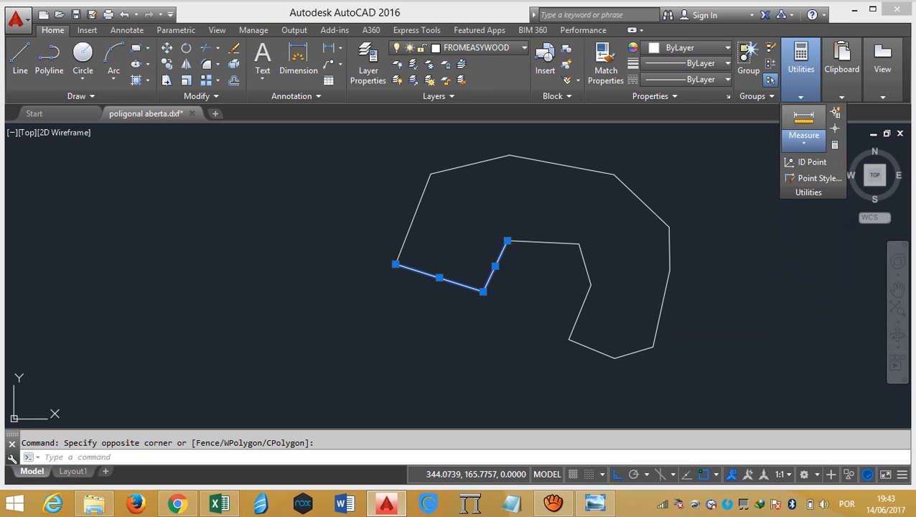
left_click(568, 338)
left_click(591, 285)
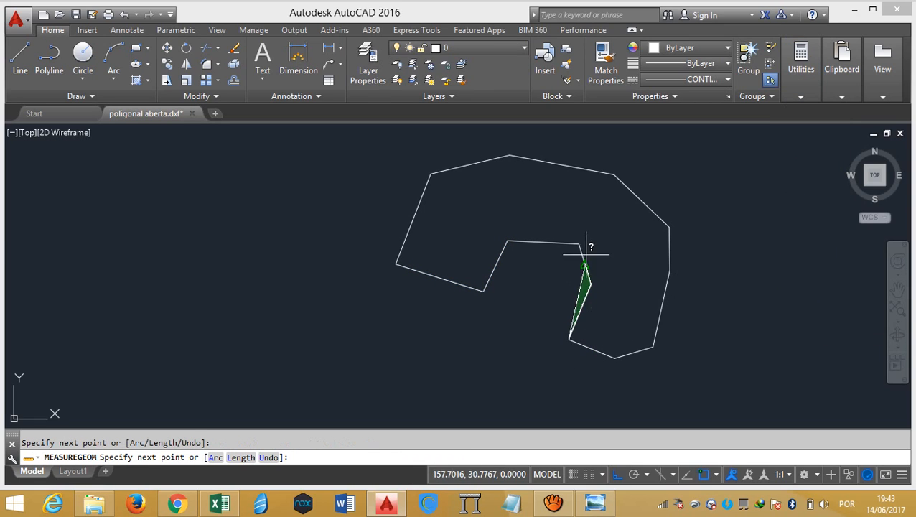
left_click(580, 245)
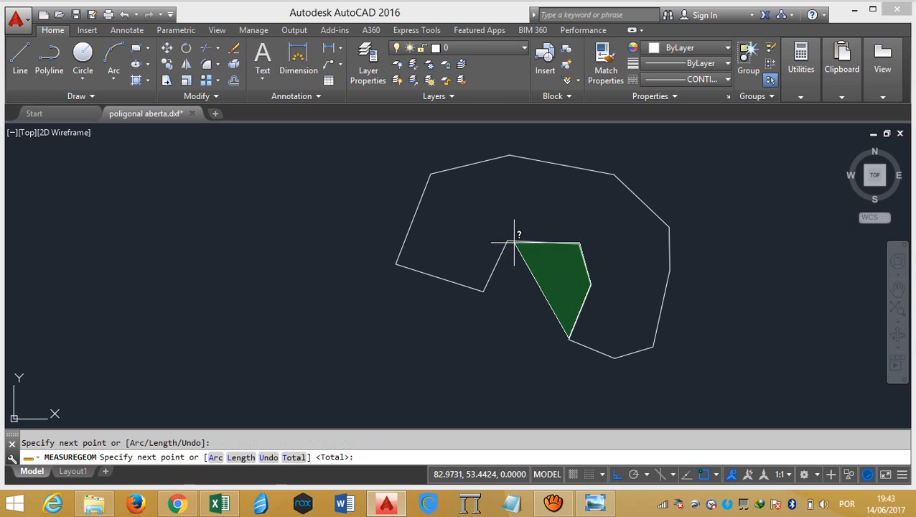
left_click(507, 241)
left_click(484, 291)
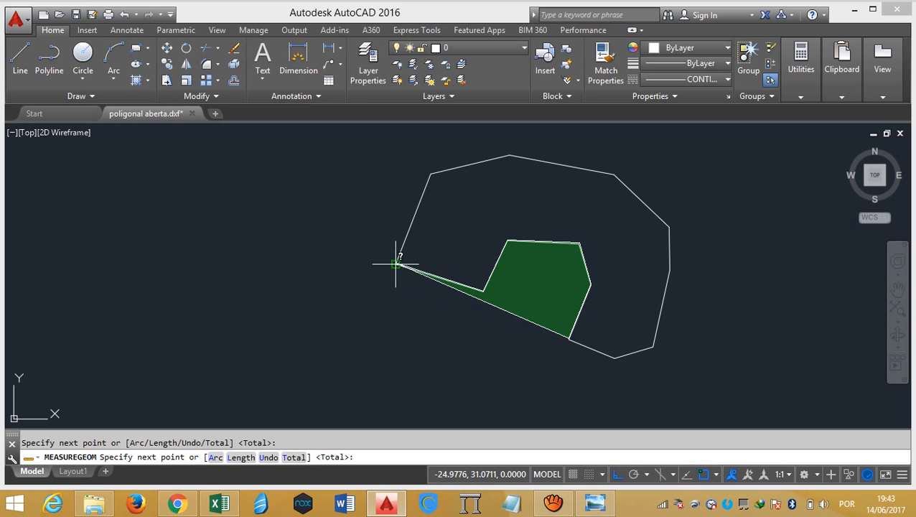
Continue the area measurement along the outer edge of the polygon through points 1, 3, 5, 6 and 9
left_click(395, 263)
left_click(431, 174)
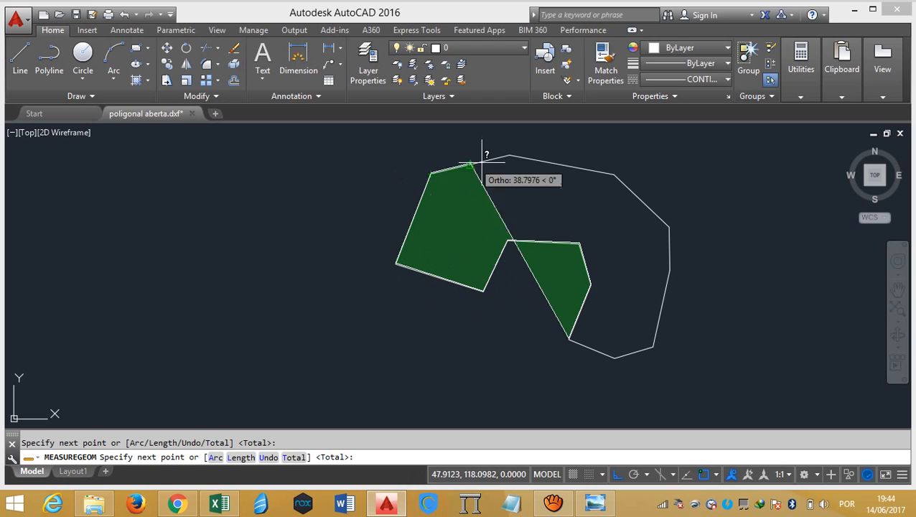
left_click(510, 155)
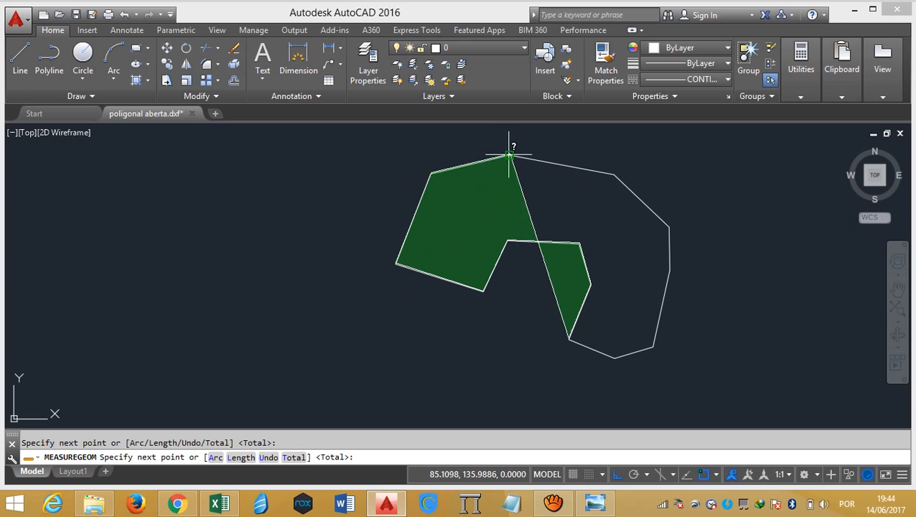
left_click(614, 174)
left_click(669, 228)
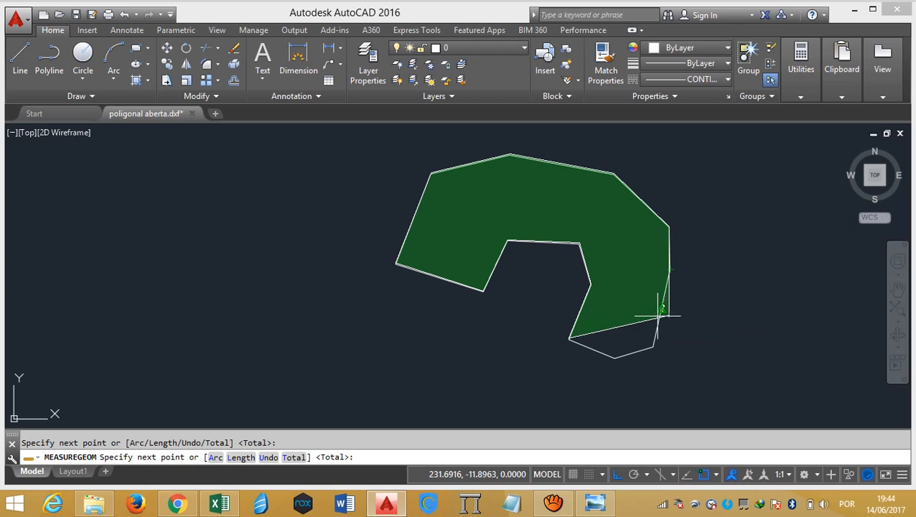
Finish the area measurement through points 10, 13 and 12 back to point 11, and check it against the total area in the Excel workbook
scroll(671, 295, "up", 4)
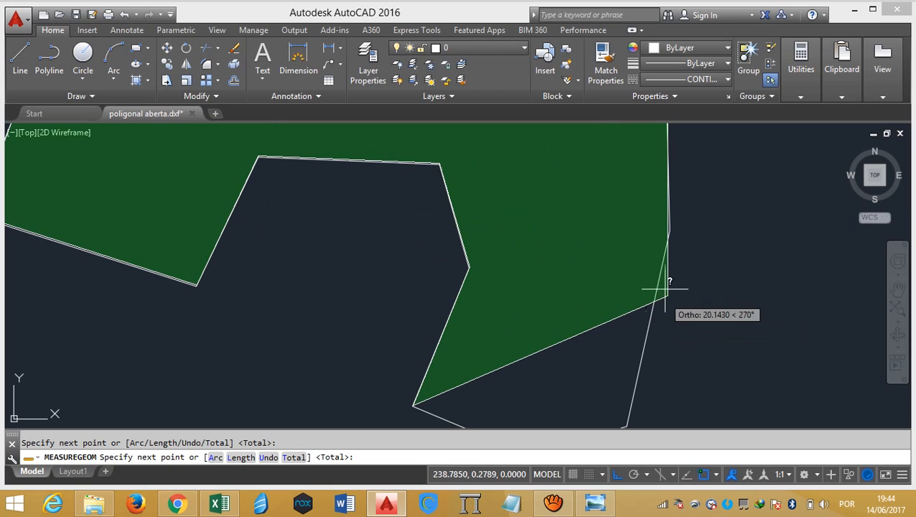
left_click(669, 234)
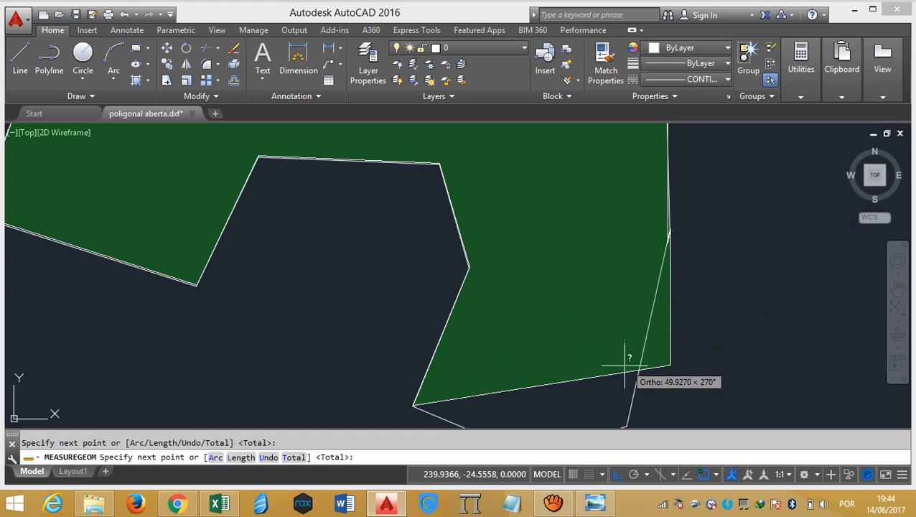
scroll(623, 385, "down", 2)
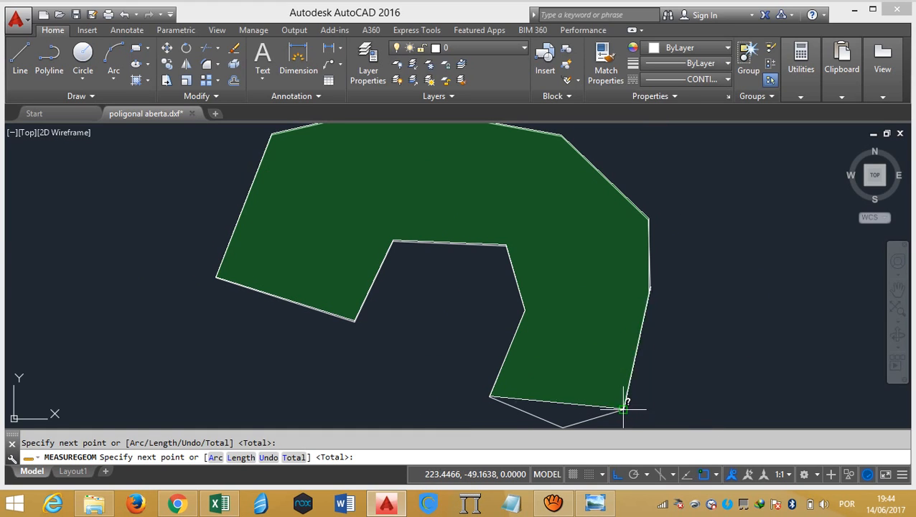
left_click(624, 410)
scroll(589, 415, "down", 2)
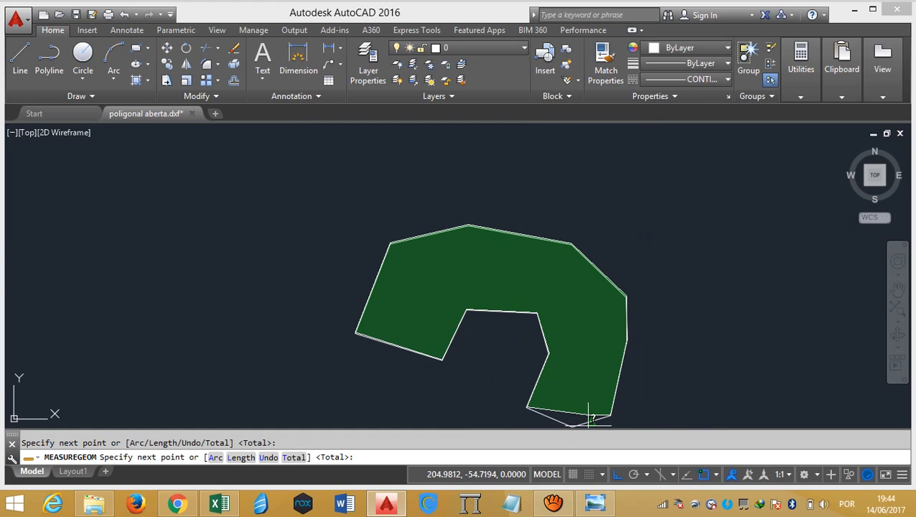
scroll(591, 406, "up", 2)
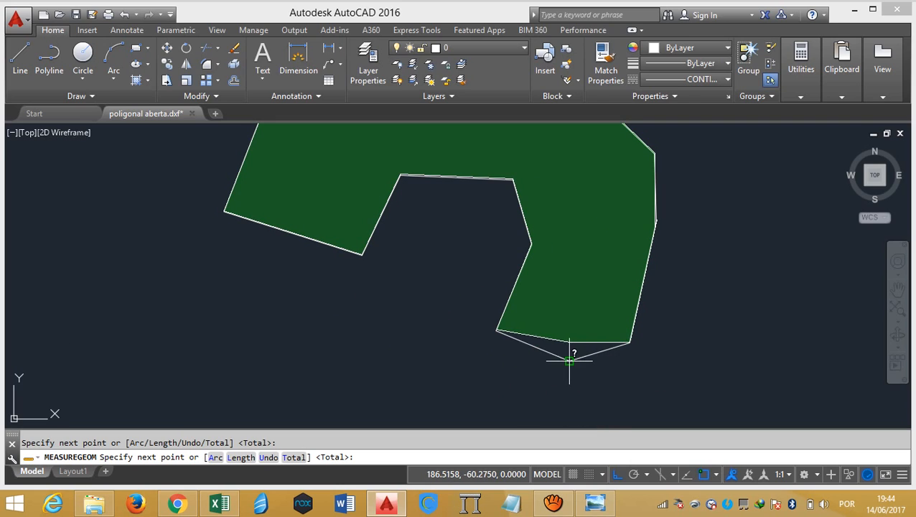
left_click(569, 359)
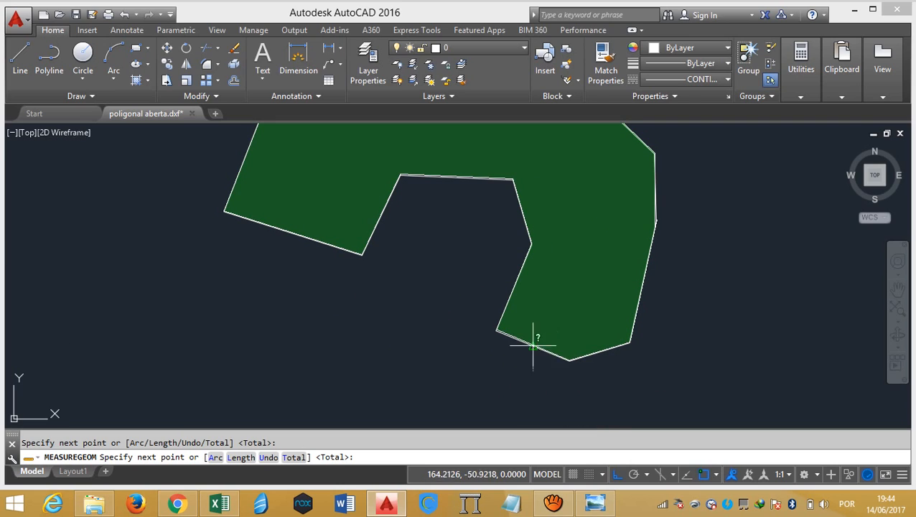
left_click(496, 331)
key("Return")
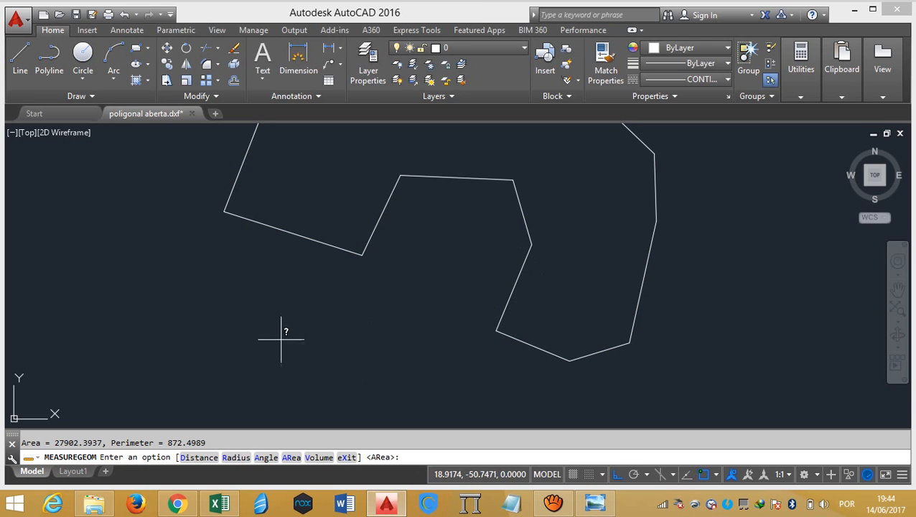
left_click(219, 504)
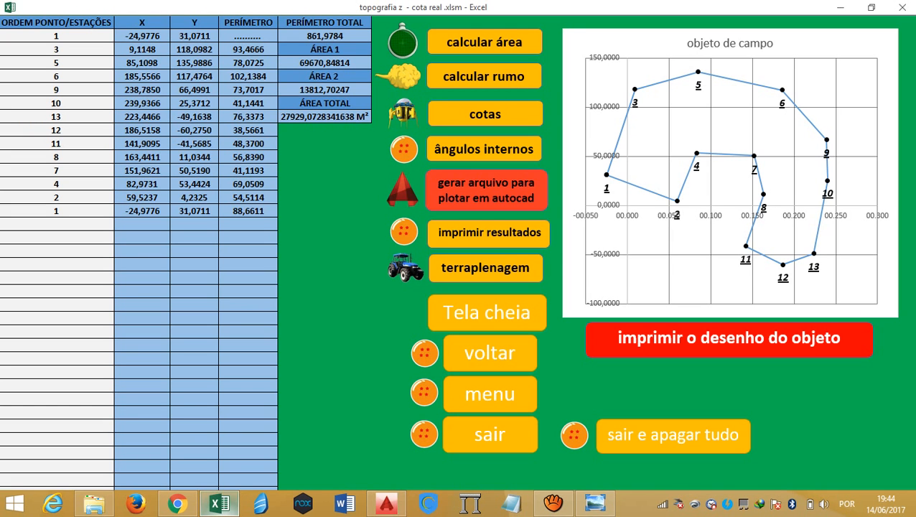
left_click(219, 504)
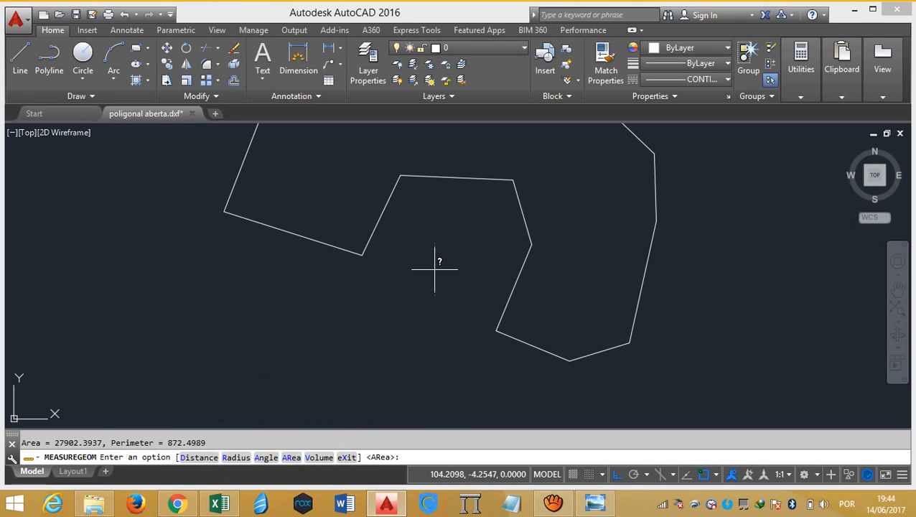
Start a second Area measurement of the polygon in the opposite direction, picking points 11, 12, 13 and 10
scroll(415, 326, "up", 4)
scroll(411, 363, "down", 2)
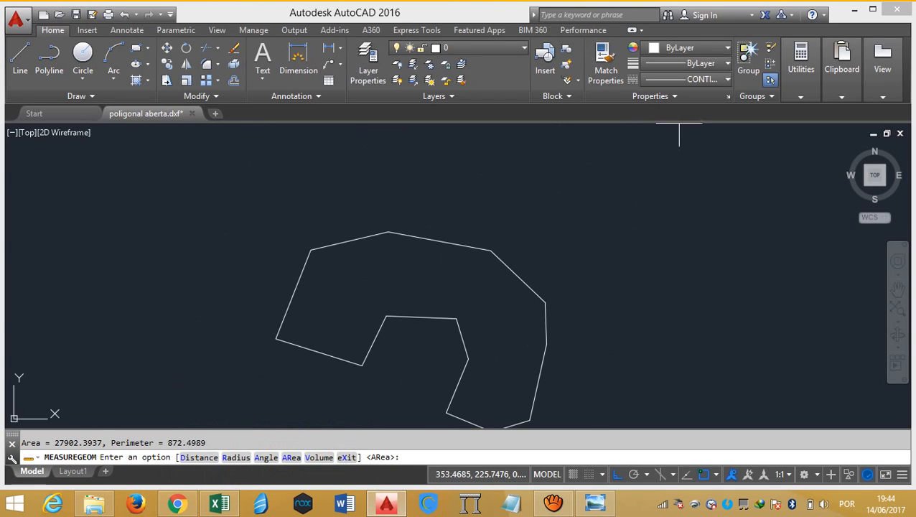
left_click(801, 71)
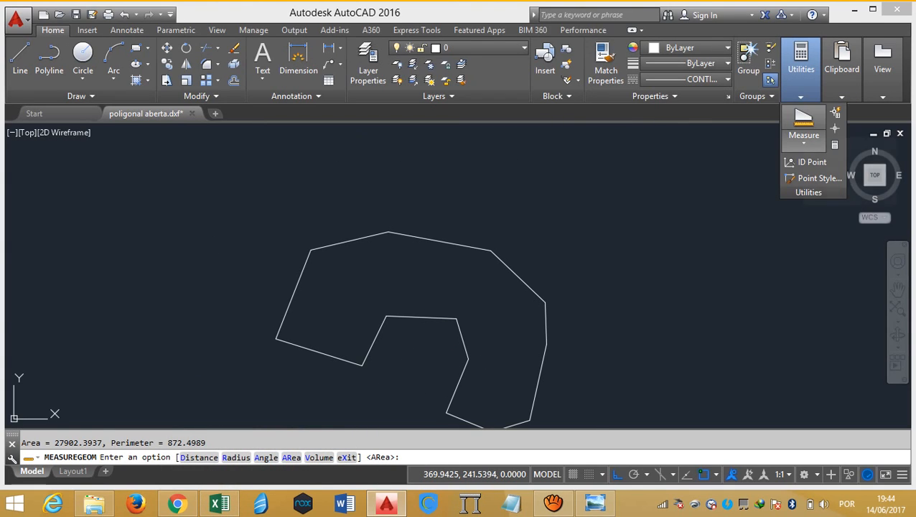
left_click(804, 118)
left_click_drag(552, 388, 582, 305)
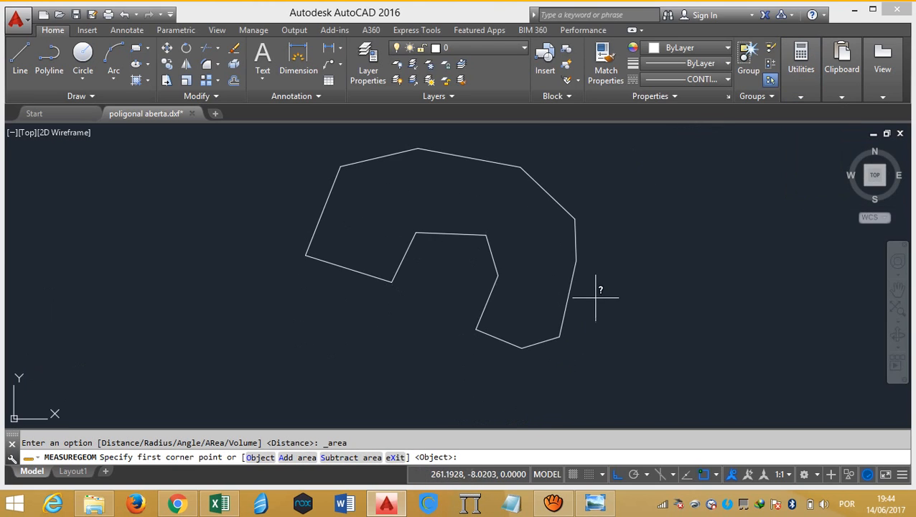
scroll(573, 321, "up", 2)
left_click(418, 332)
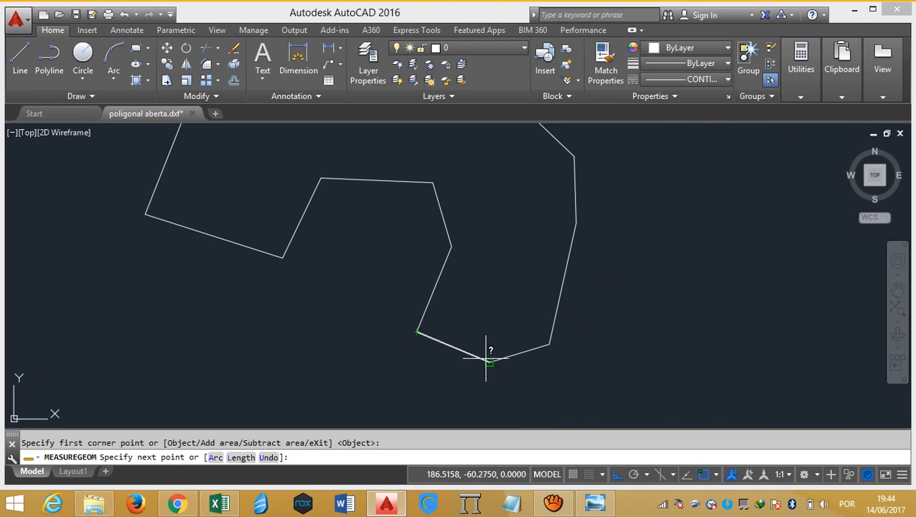
left_click(490, 360)
left_click(551, 344)
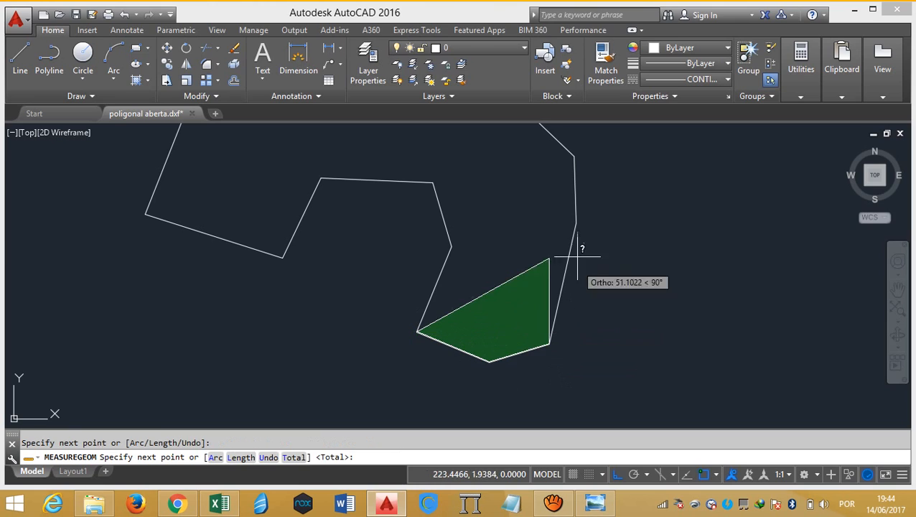
left_click(577, 223)
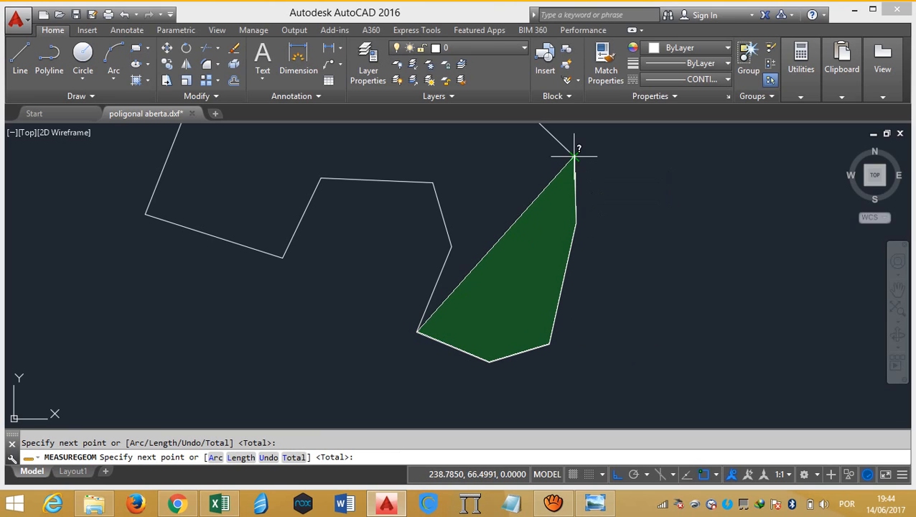
Continue the second area measurement along the outer edge of the polygon through points 9, 6, 5 and 3
scroll(575, 151, "up", 5)
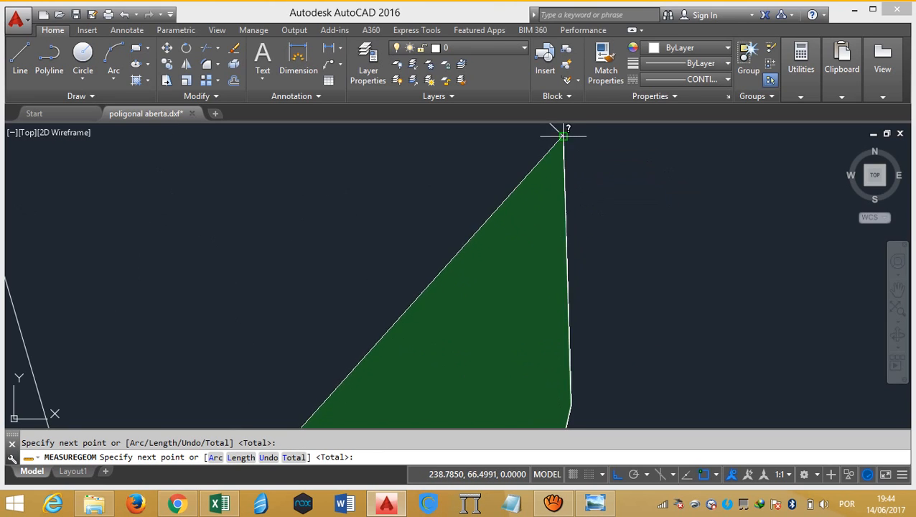
left_click(563, 135)
scroll(557, 135, "down", 4)
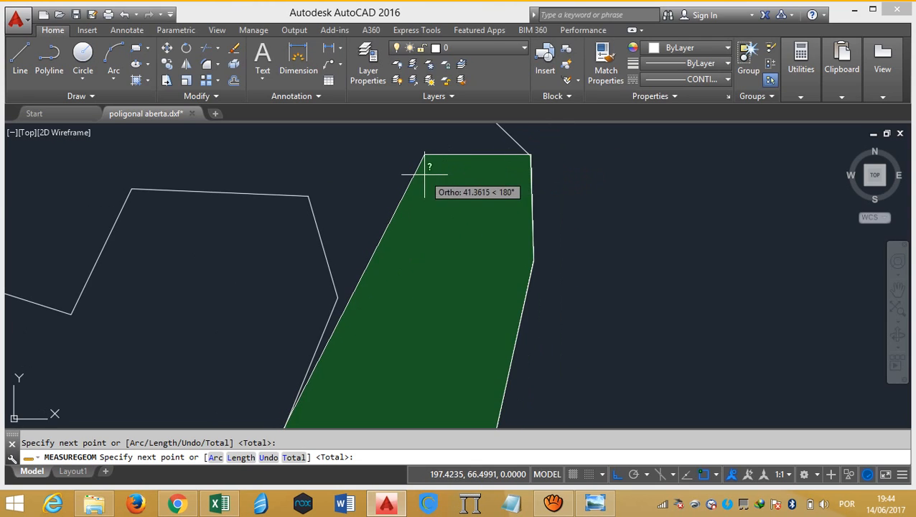
mouse_move(443, 201)
left_mouse_down()
mouse_move(532, 315)
mouse_move(582, 414)
left_mouse_up()
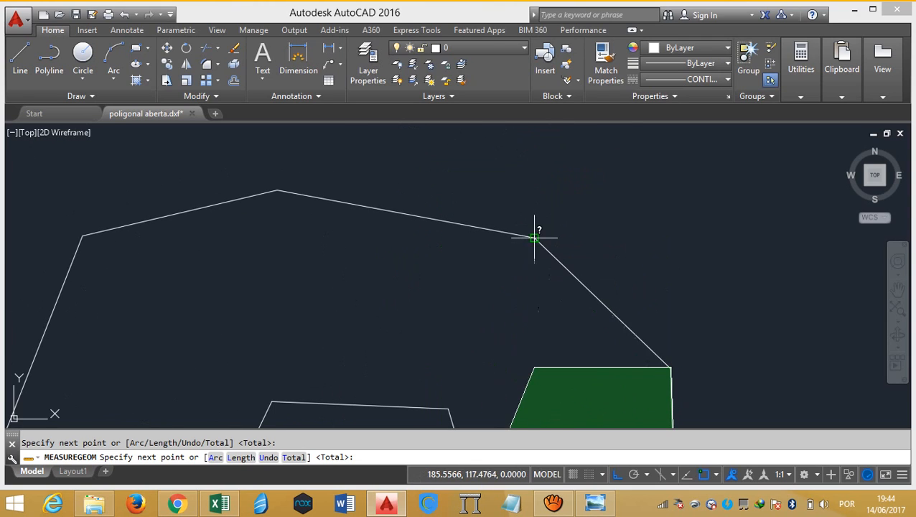
left_click(534, 237)
left_click(277, 191)
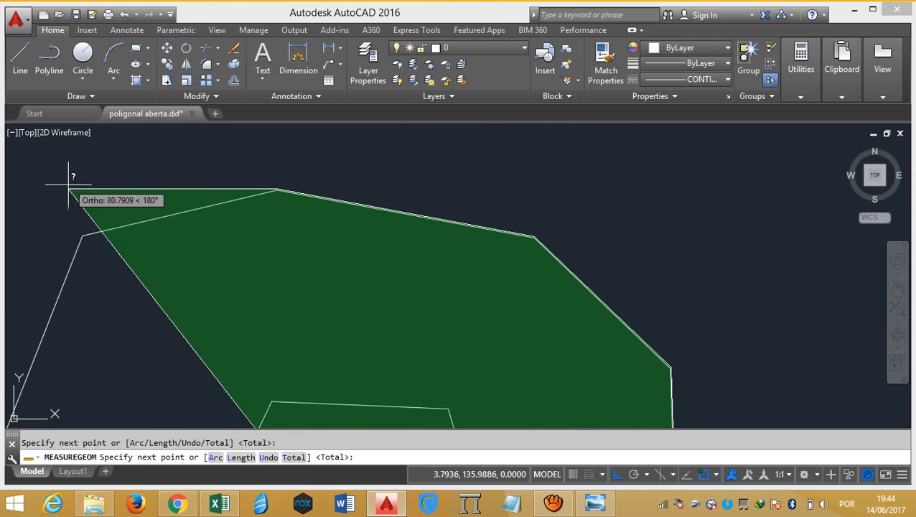
left_click(83, 234)
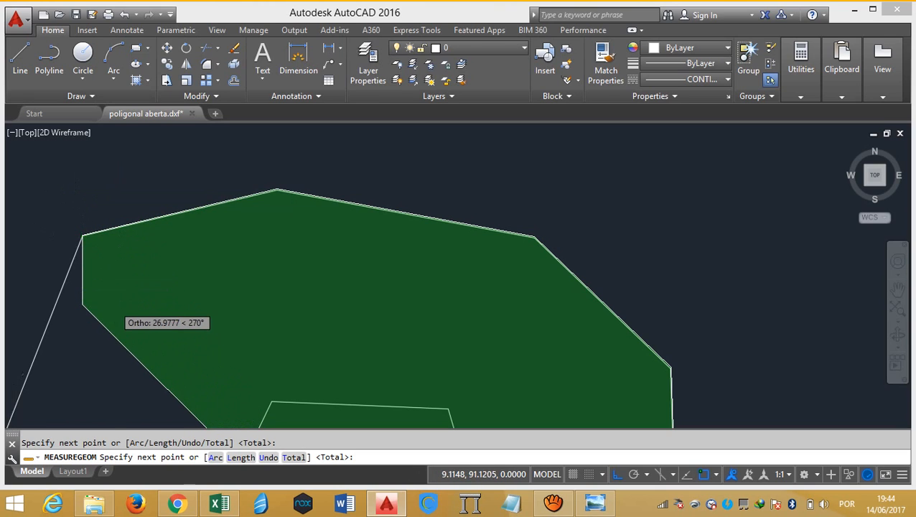
Extend the area measurement around the west end and along the inner edge through points 1, 2, 4, 7 and 8
scroll(108, 305, "down", 2)
left_click_drag(112, 305, 318, 209)
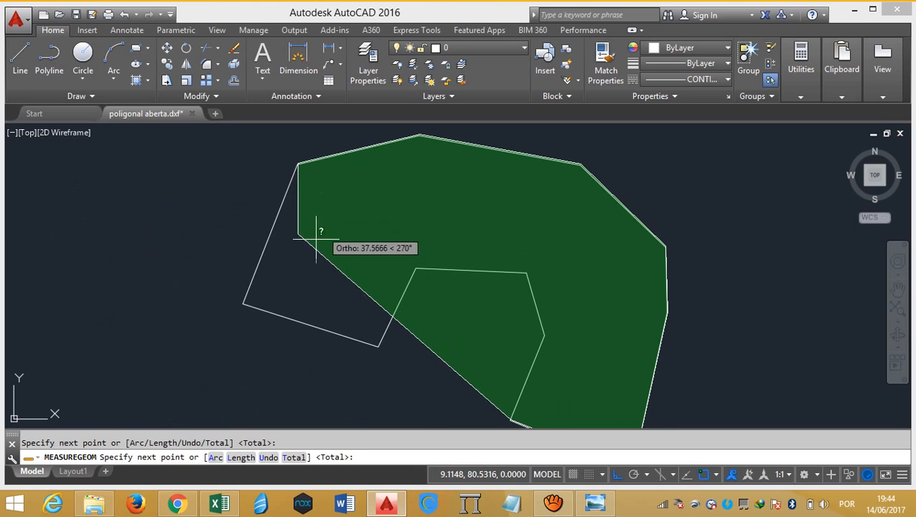
left_click(243, 303)
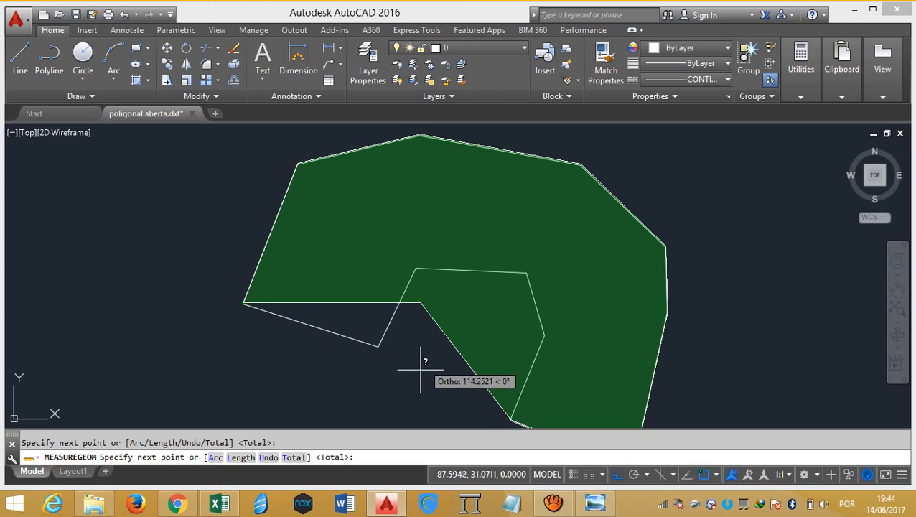
left_click(378, 346)
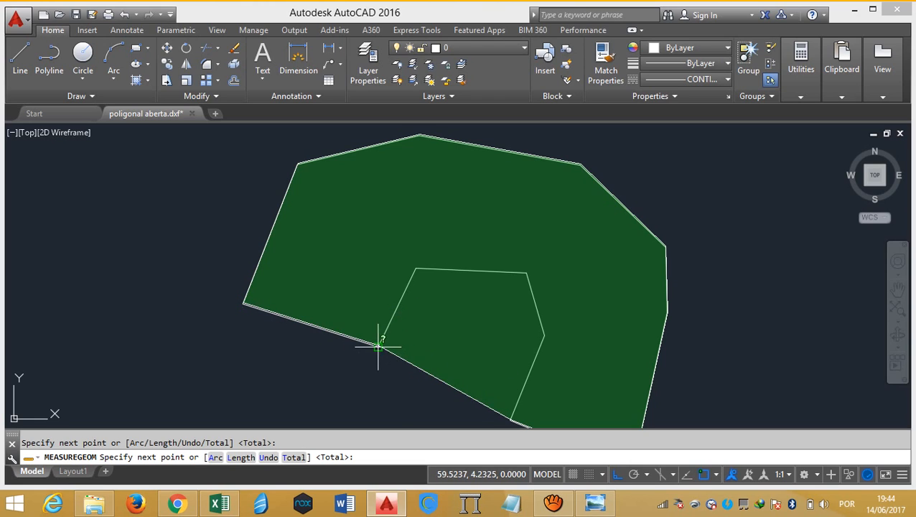
left_click(416, 269)
left_click(527, 273)
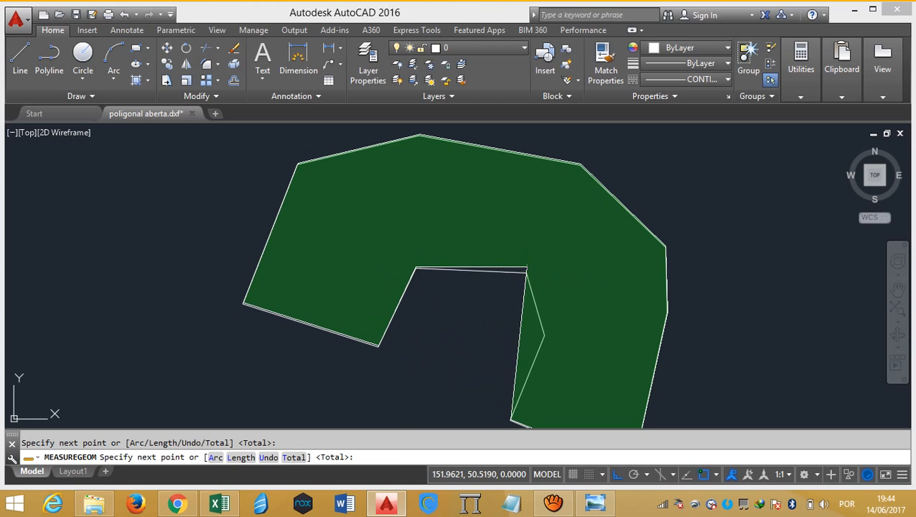
left_click(545, 335)
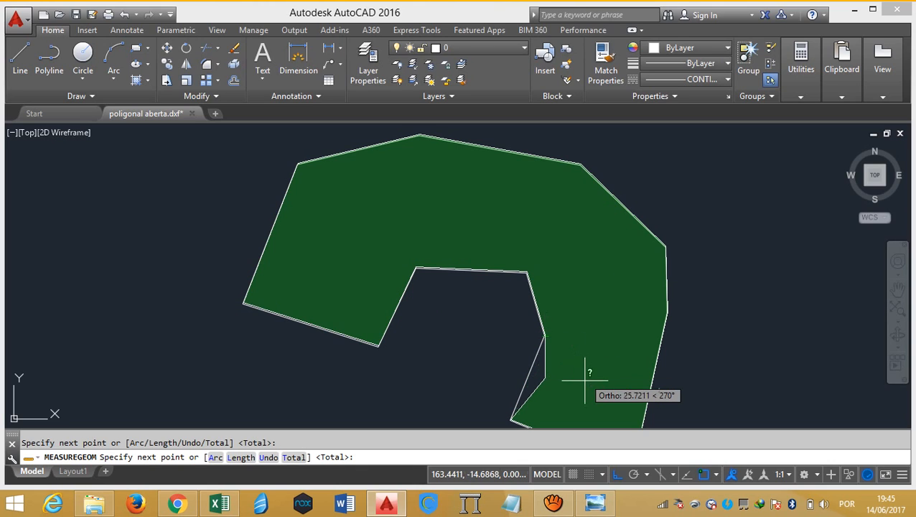
Finish the area measurement back at point 11 and compare it with the total area in the Excel workbook
left_click_drag(586, 381, 569, 275)
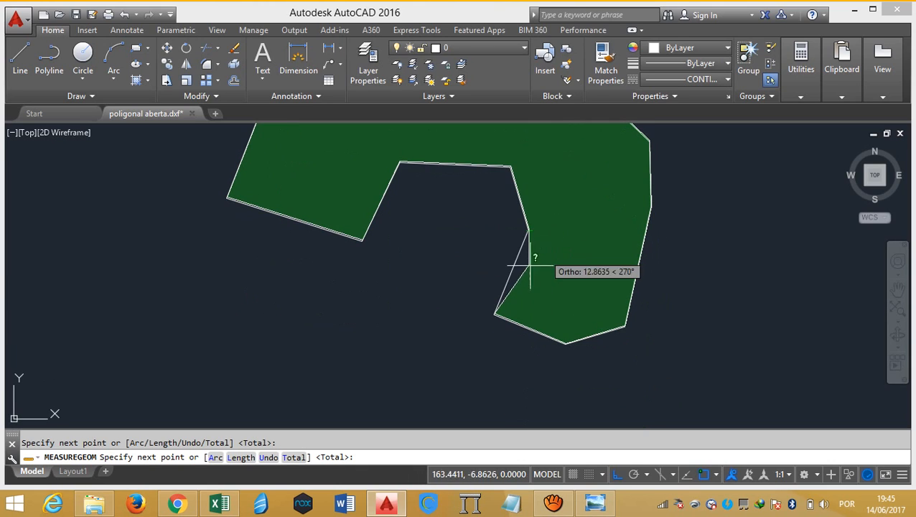
left_click(494, 314)
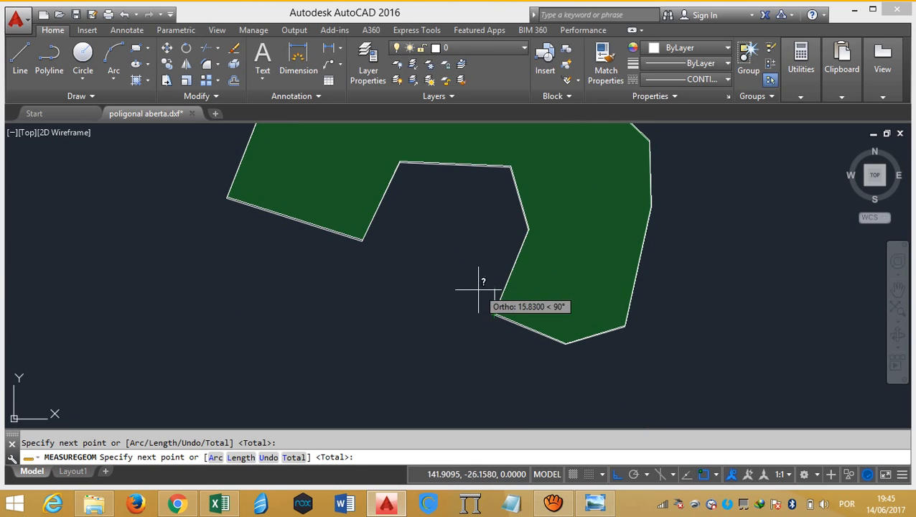
key("Return")
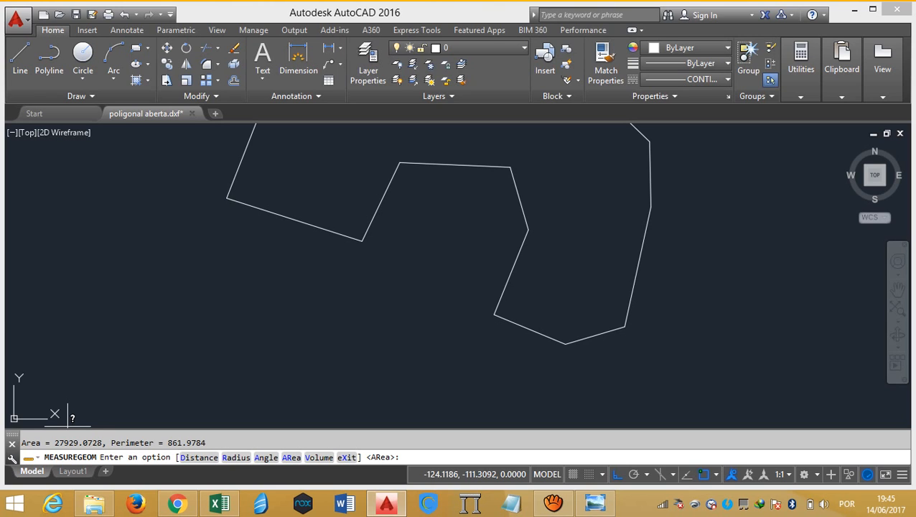
left_click(219, 503)
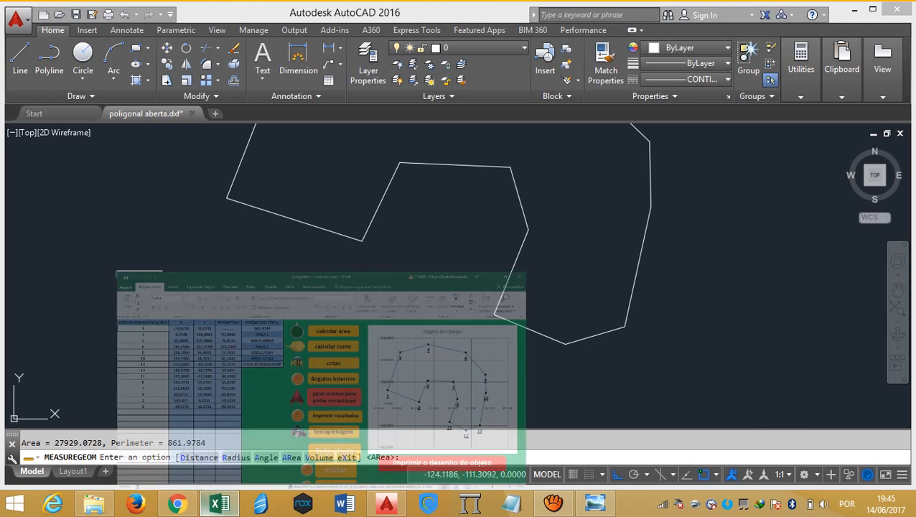
left_click(325, 208)
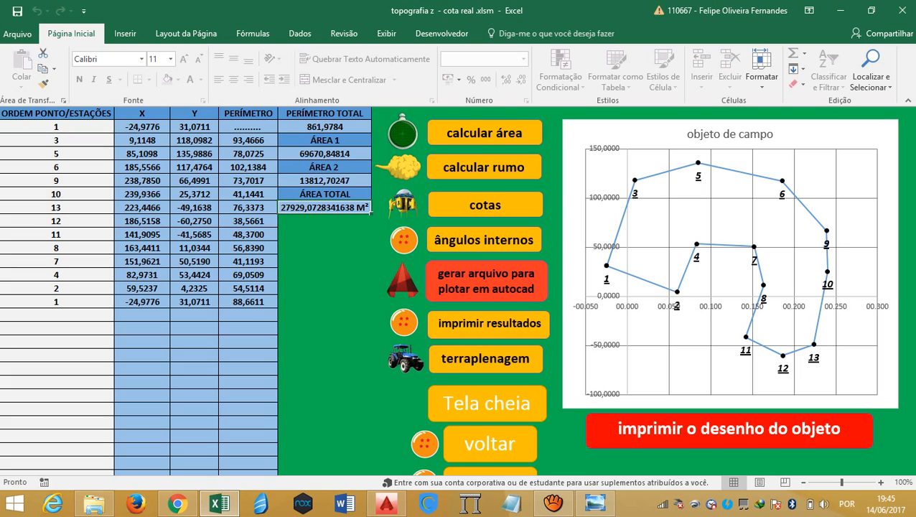
Show the workbook in full screen and review the point coordinates, side lengths, Área 1, Área 2 and total area
left_click(487, 403)
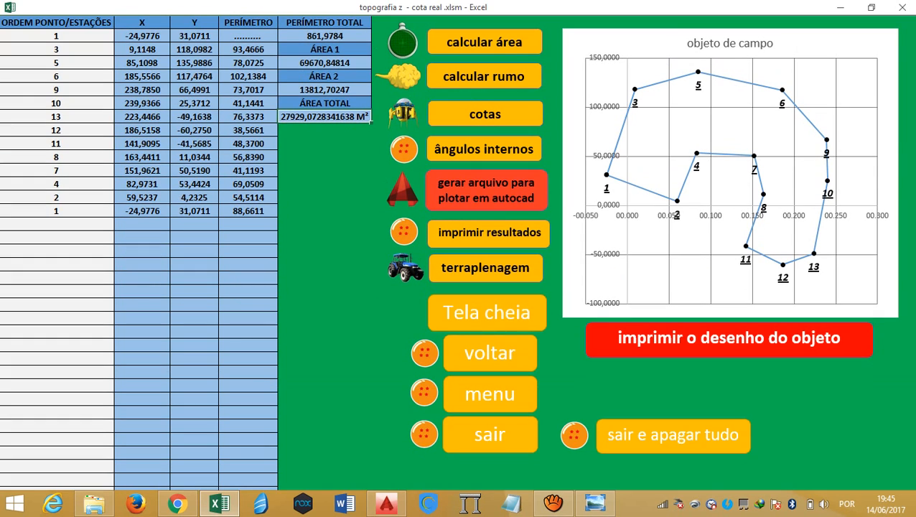
left_click(194, 130)
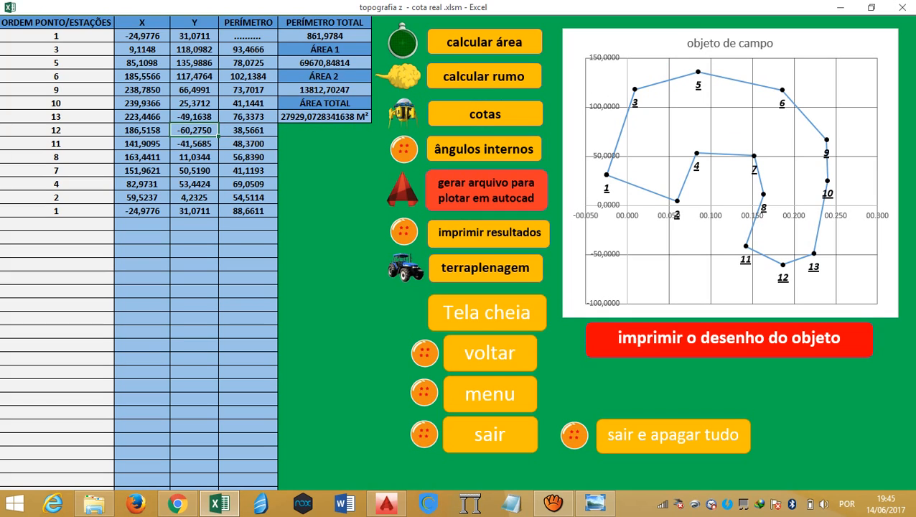
left_click(248, 170)
left_click(248, 144)
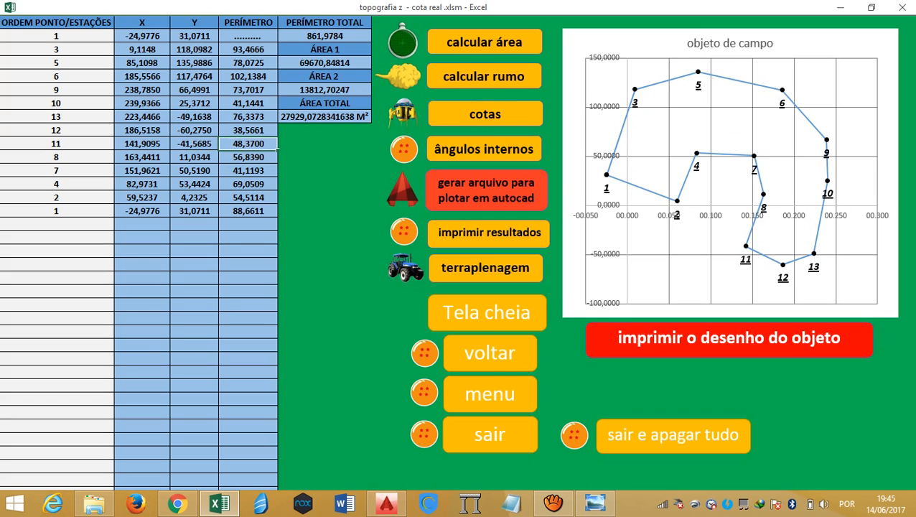
left_click(325, 90)
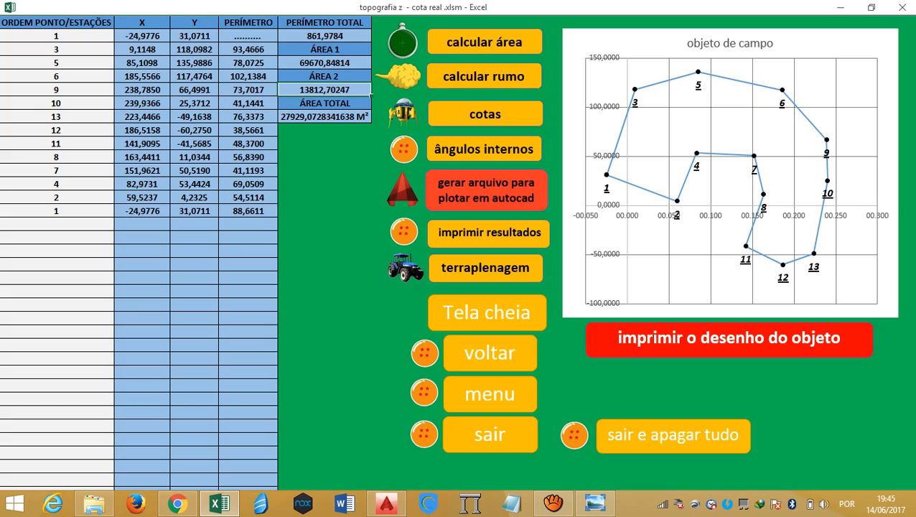
left_click(325, 116)
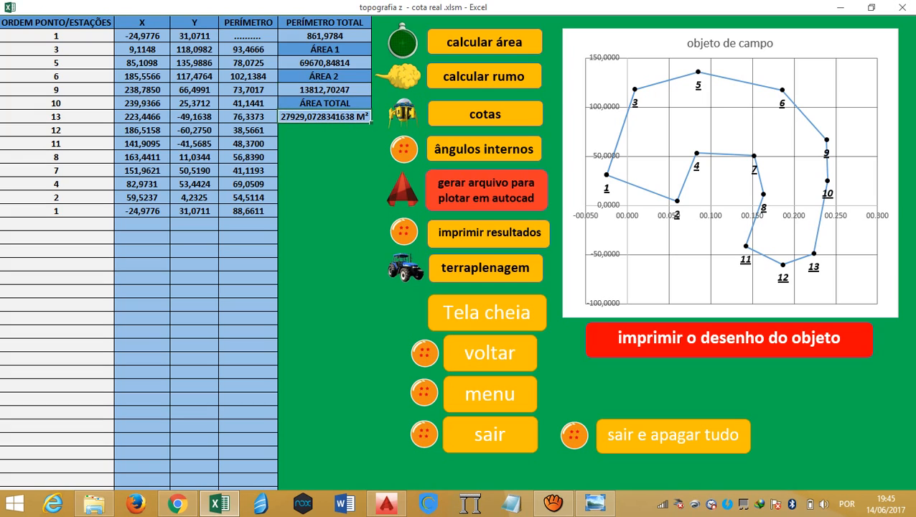
left_click(325, 103)
left_click(324, 90)
left_click(325, 76)
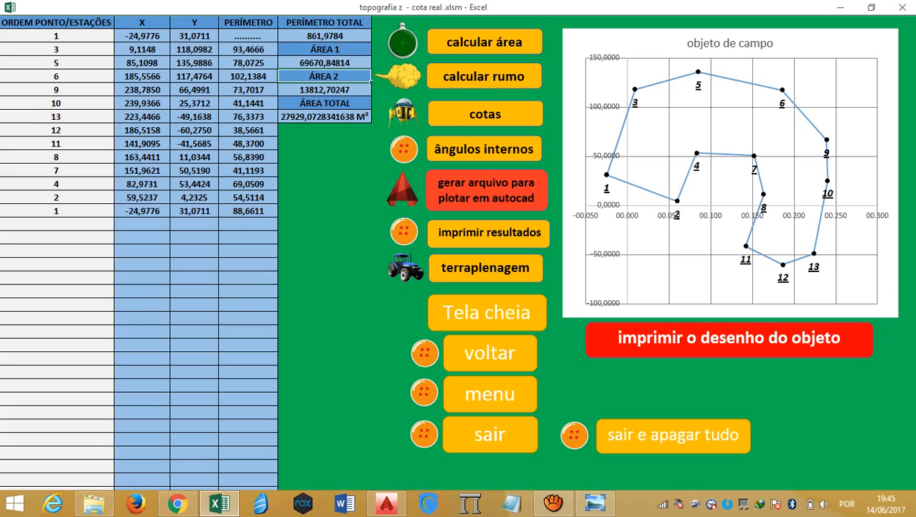
Exit the Topografia Z workbook with its sair command
left_click(489, 434)
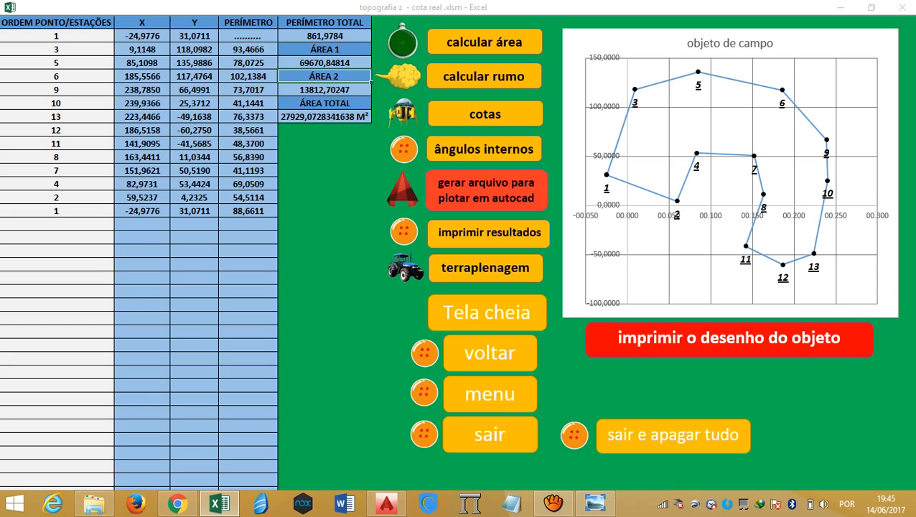
left_click(542, 296)
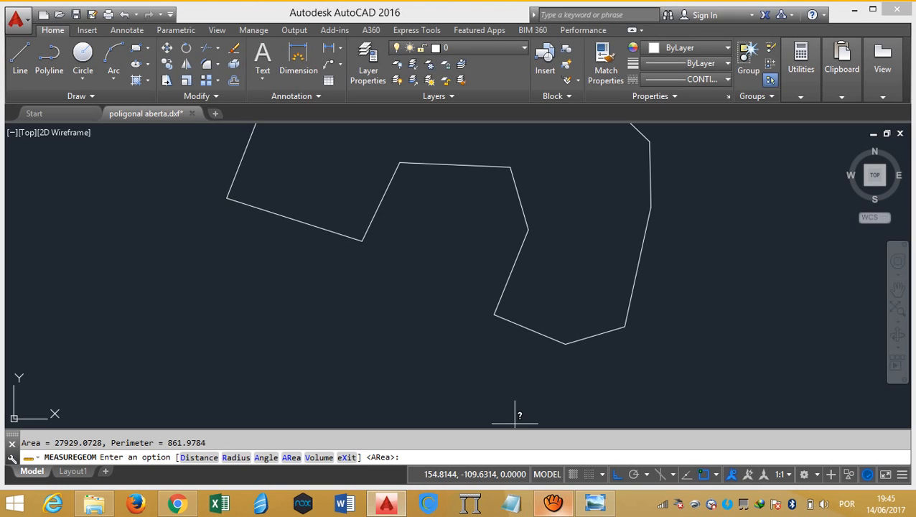
left_click(553, 503)
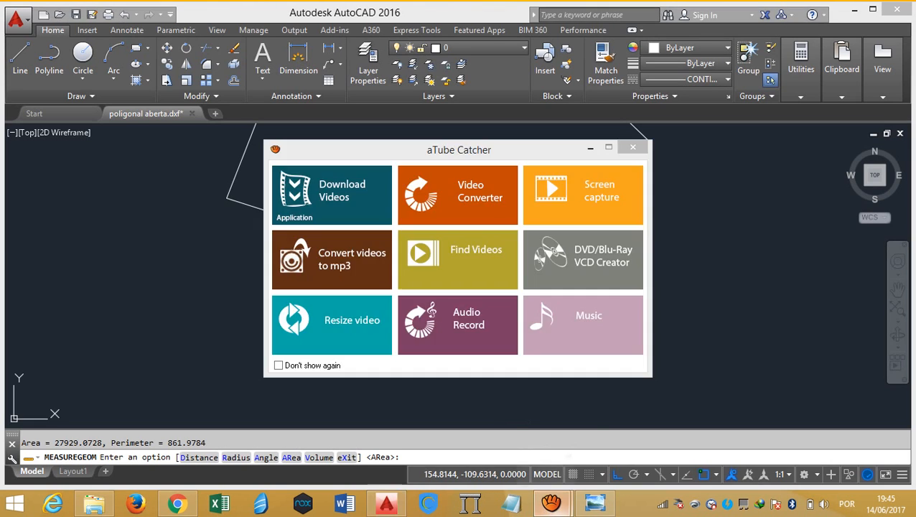
left_click(590, 147)
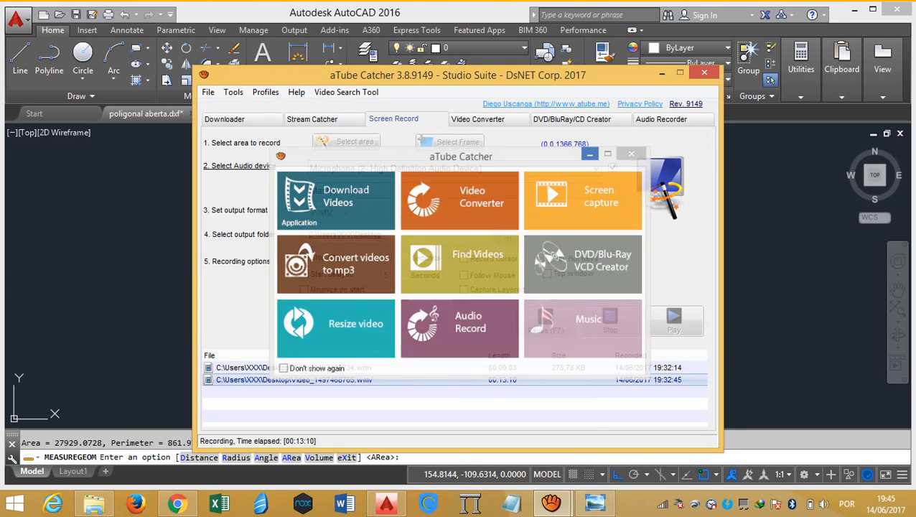